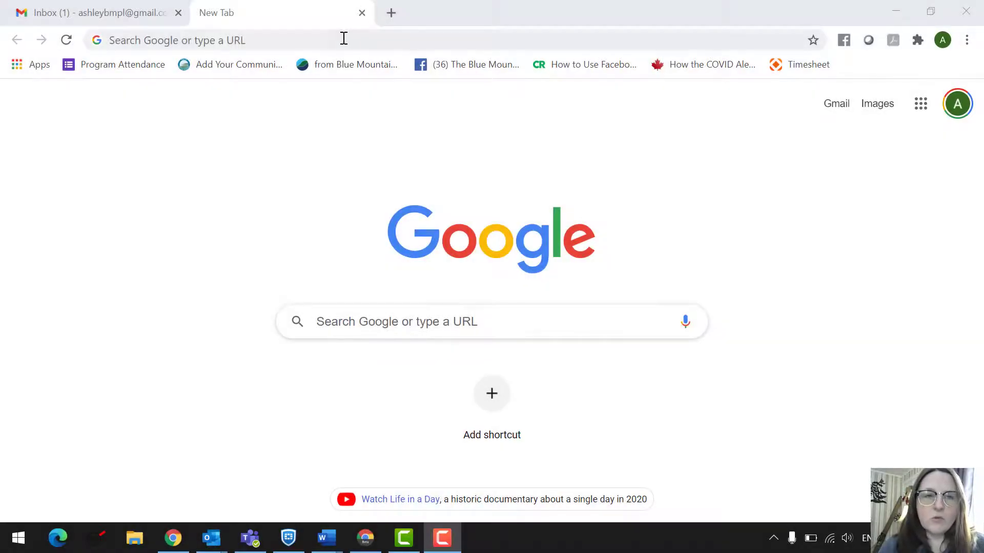
Go to The Blue Mountains Public Library website from the address bar
left_click(343, 39)
type("thebluemountainslibrary.ca")
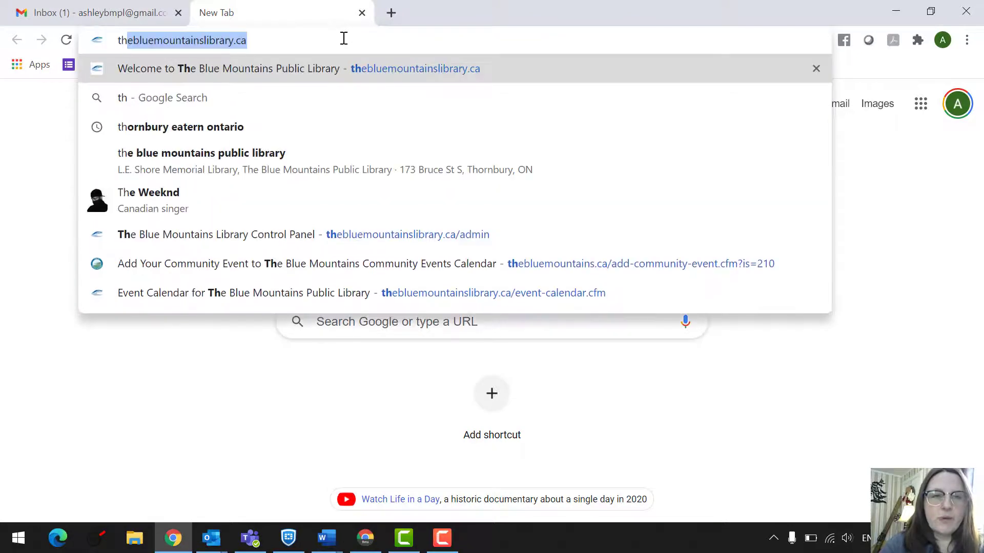
key("Return")
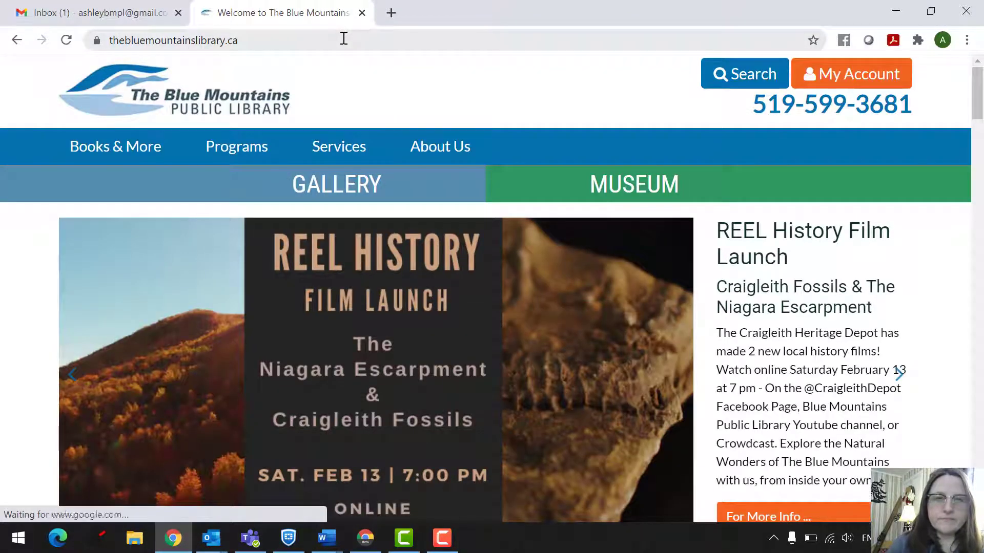
Open Services > Mobile Printing, expand 'Print from Laptop or Chromebook' and select print.princh.com
mouse_move(341, 148)
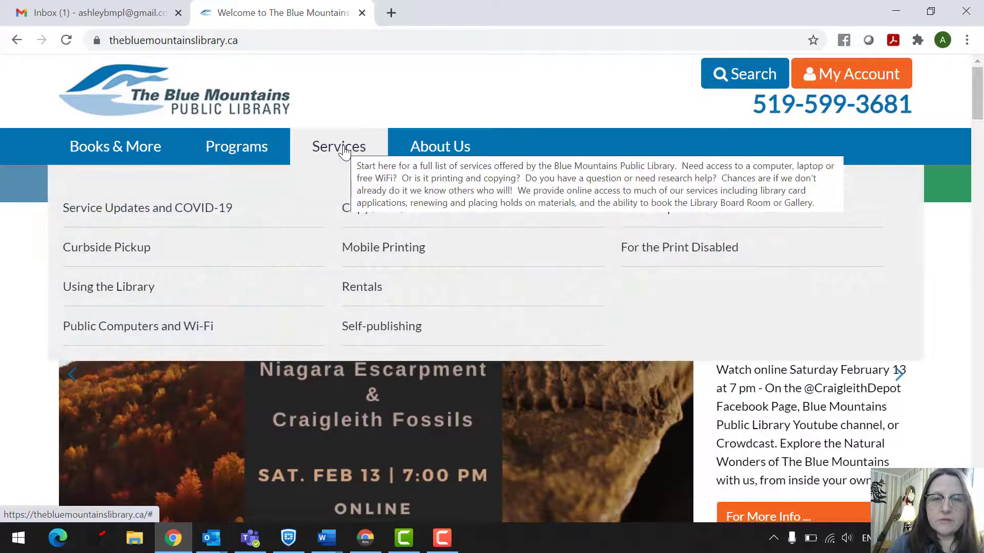
left_click(359, 251)
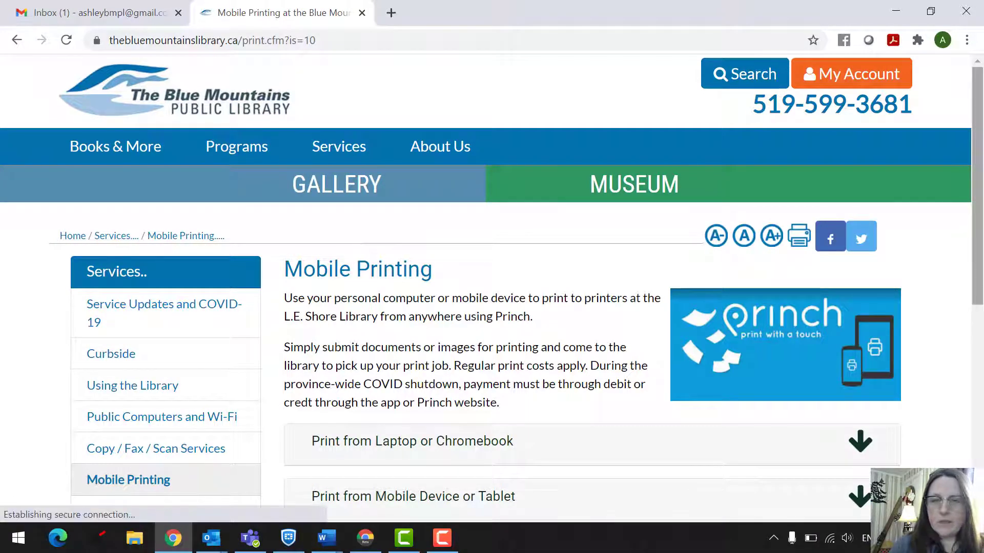
scroll(925, 305, "down", 3)
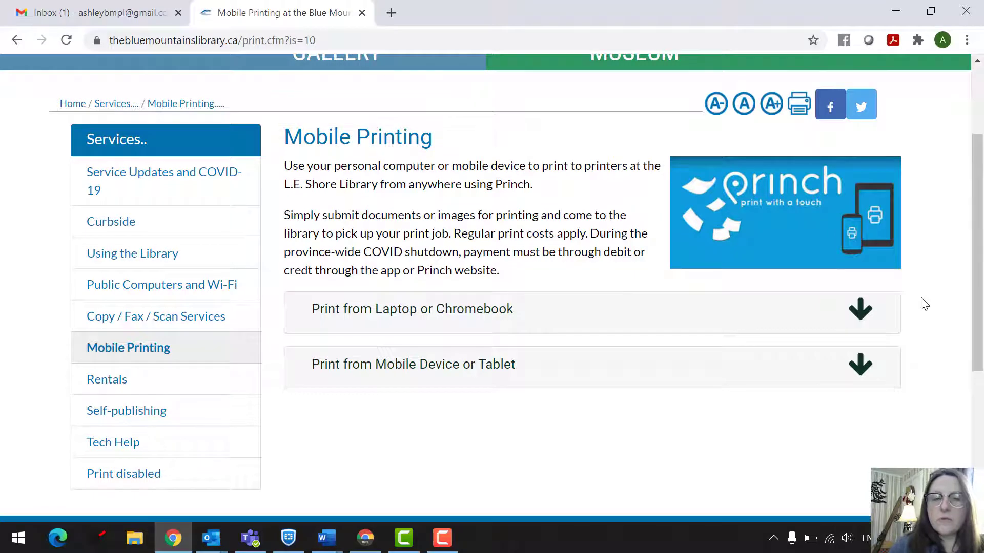
left_click(871, 323)
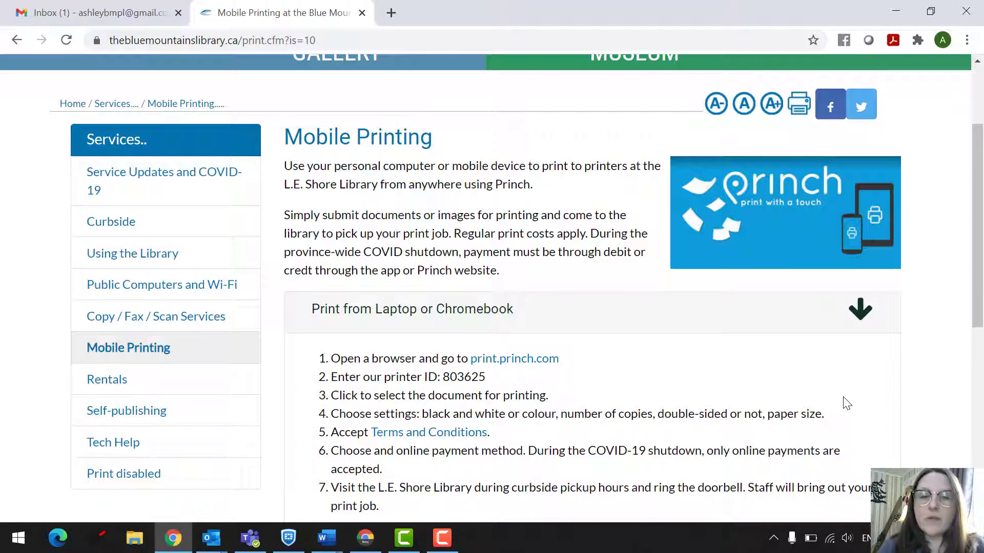
scroll(847, 404, "down", 2)
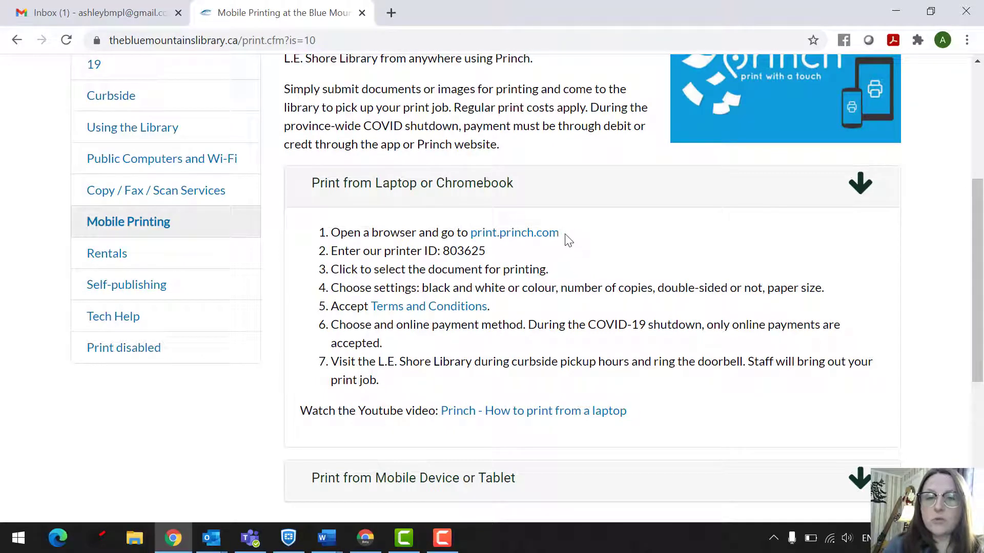
left_click_drag(559, 233, 475, 232)
key("ctrl+c")
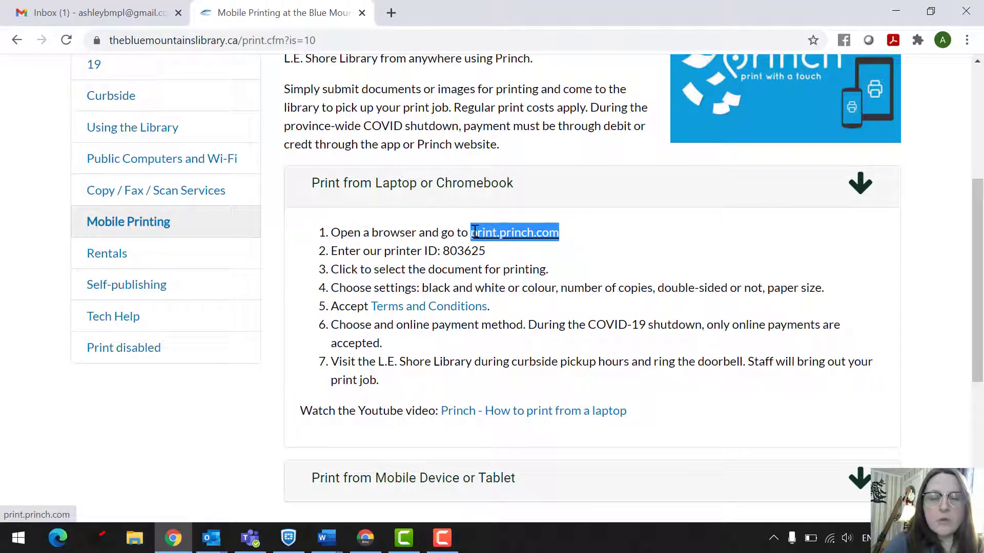
Load print.princh.com in a new tab and enter printer ID 803625
left_click(394, 13)
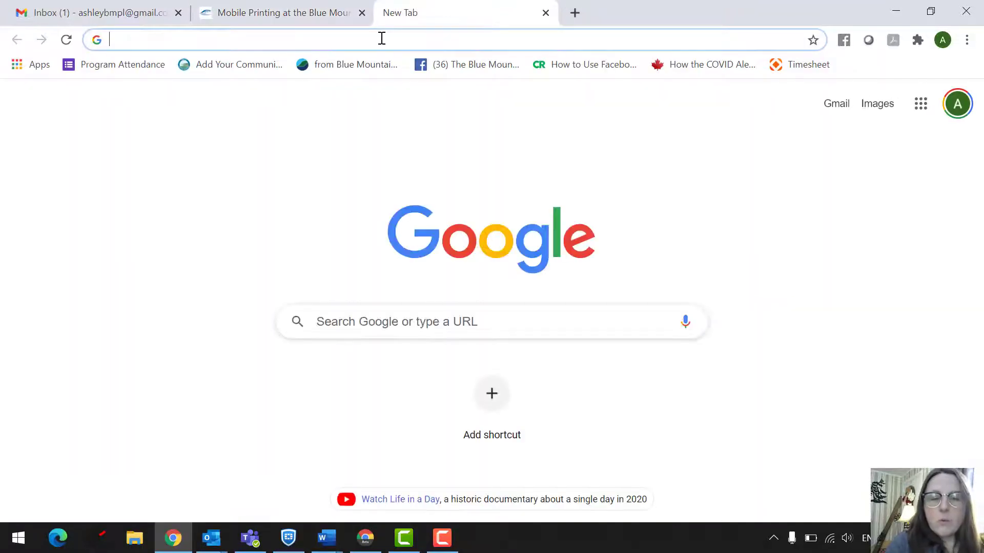
key("ctrl+v")
key("Return")
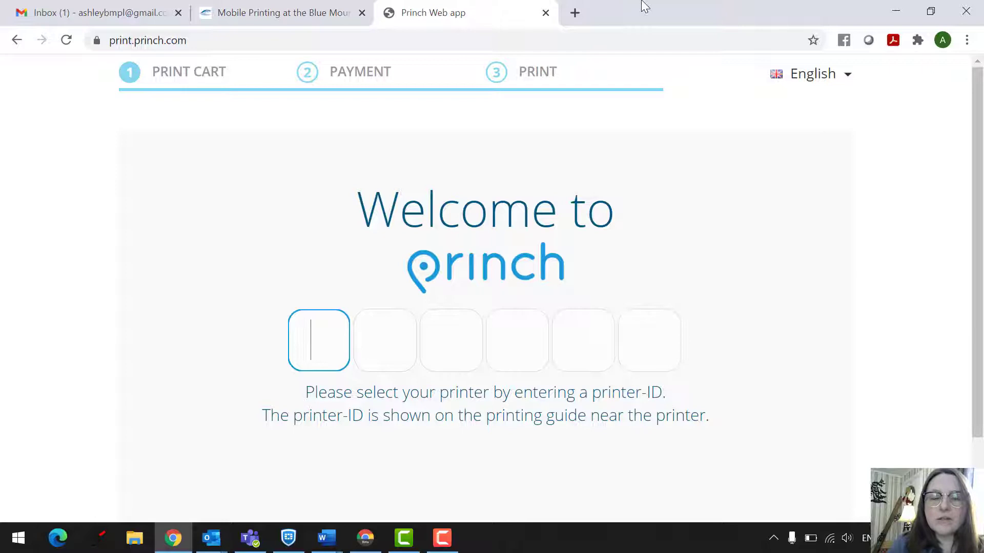
left_click(326, 15)
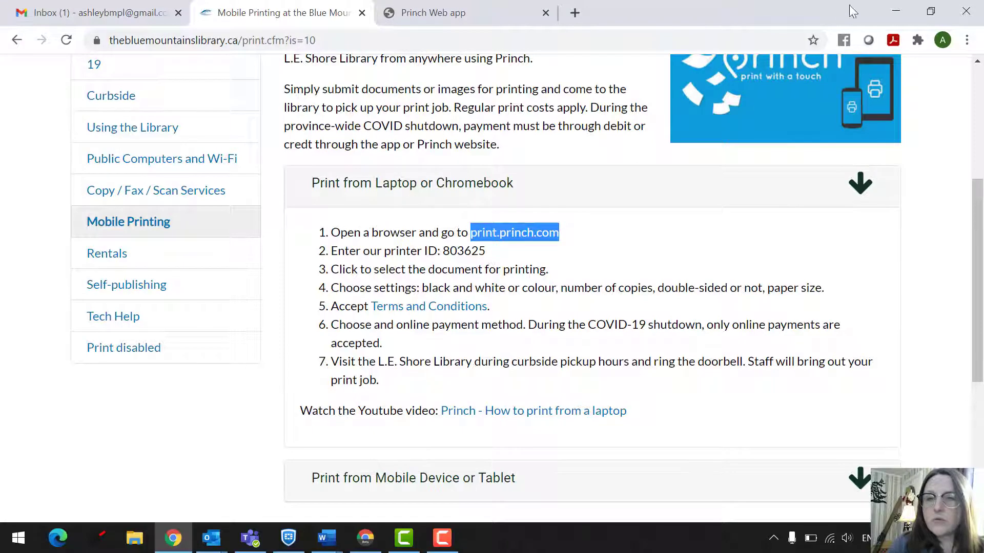
left_click(429, 14)
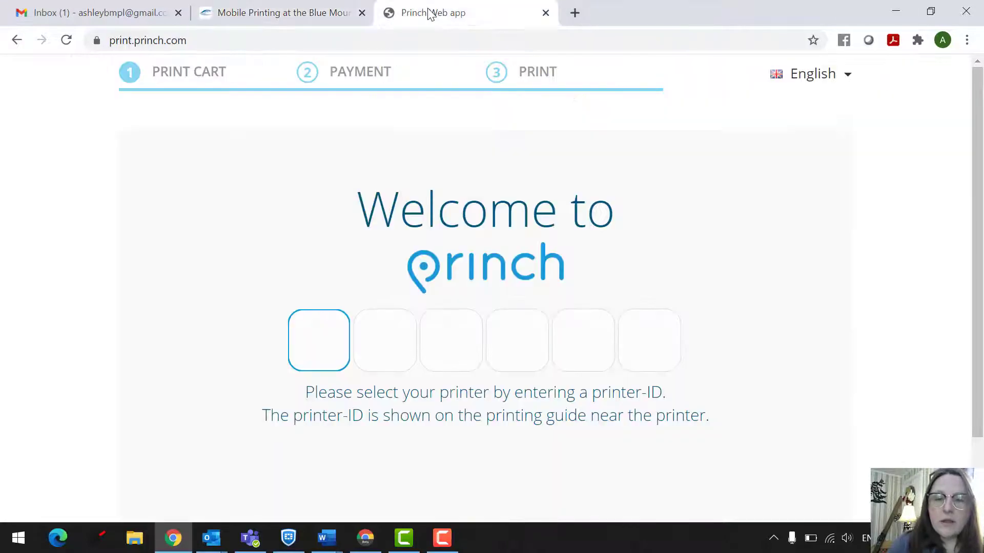
type("80")
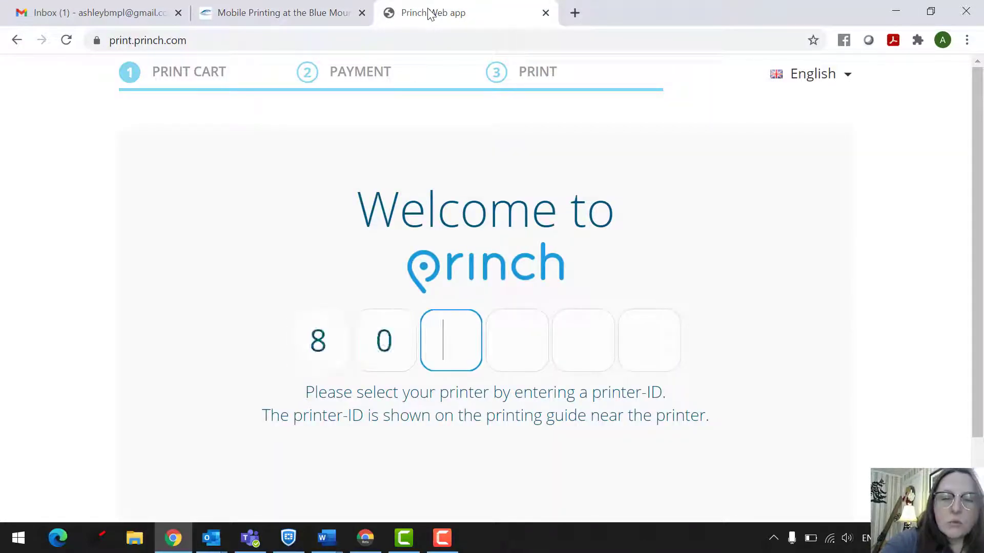
type("3625")
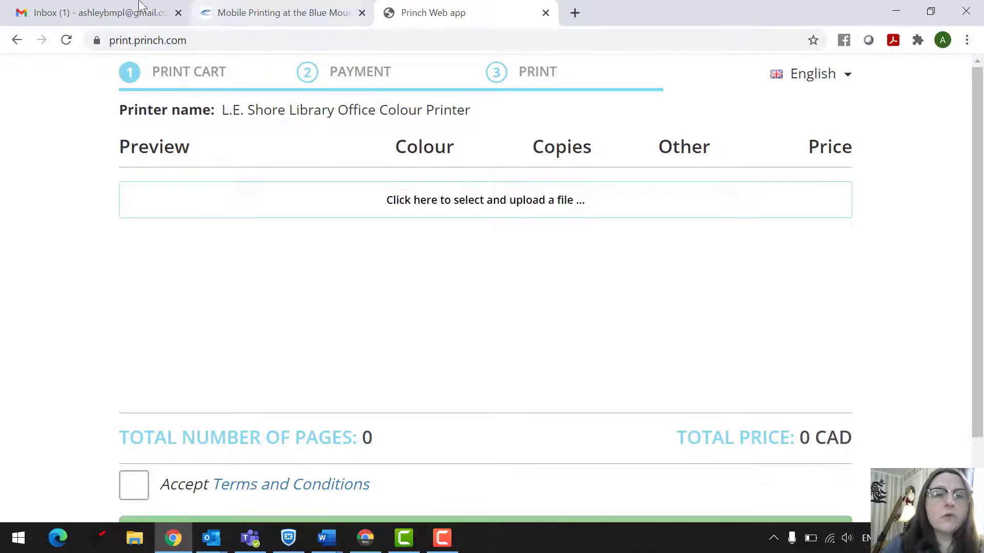
Download the 50 KB Princh.pdf attachment from the Princh email in Gmail
left_click(103, 13)
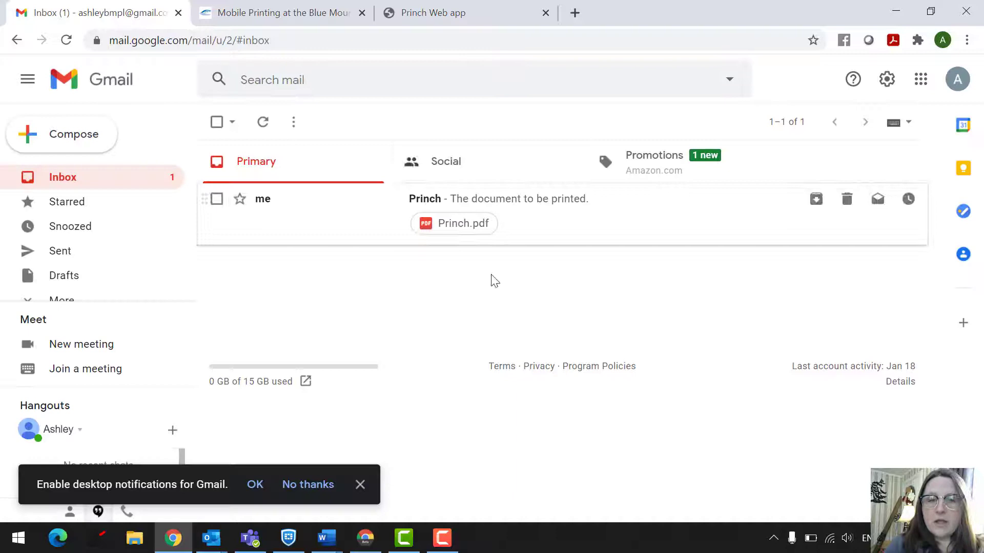
left_click(577, 226)
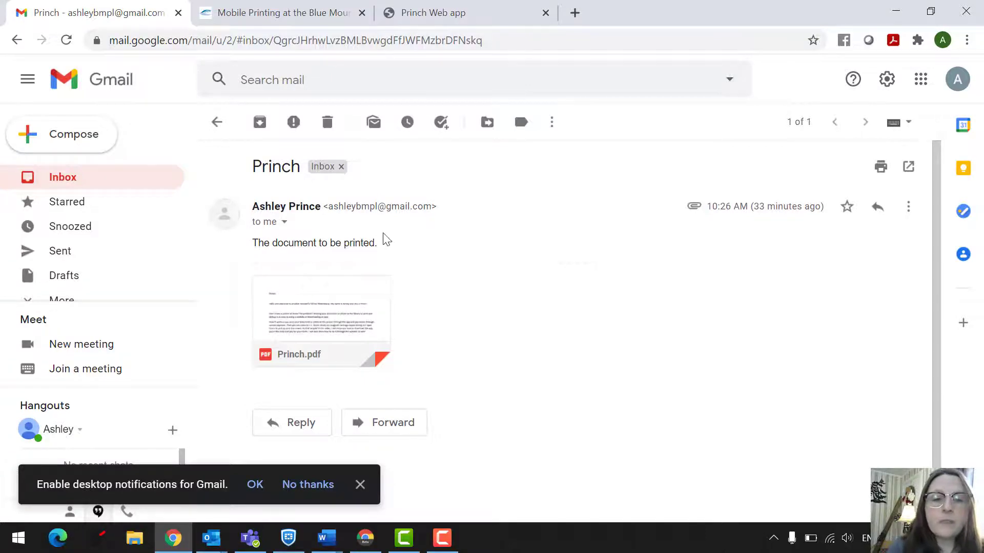
mouse_move(275, 345)
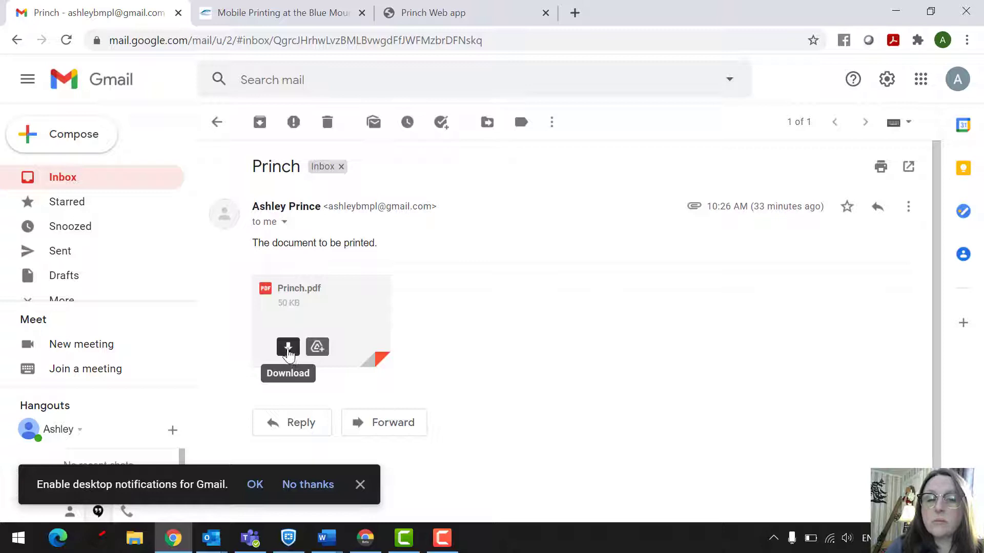
left_click(288, 353)
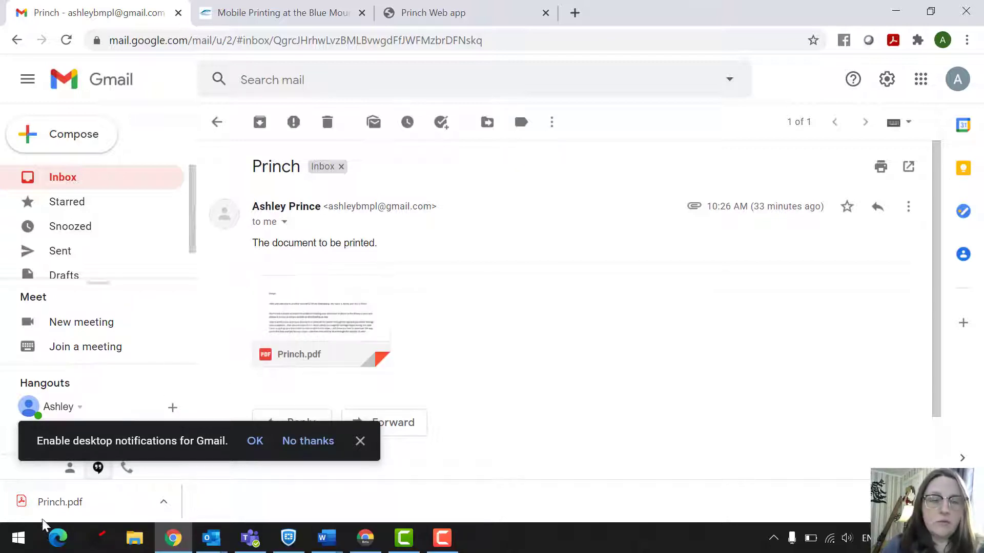
left_click(164, 505)
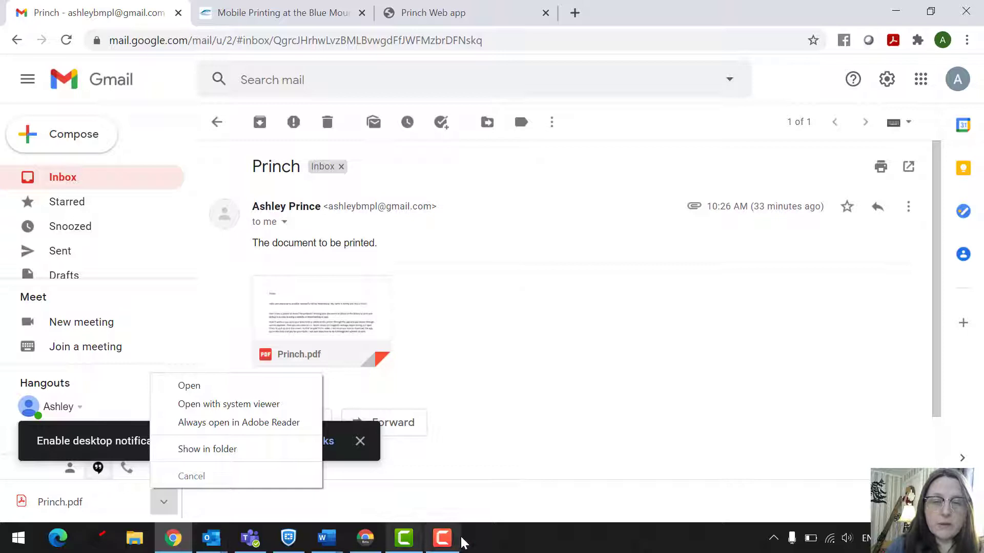
Upload Princh.pdf from the Downloads folder to the Princh print cart
left_click(305, 9)
left_click(437, 10)
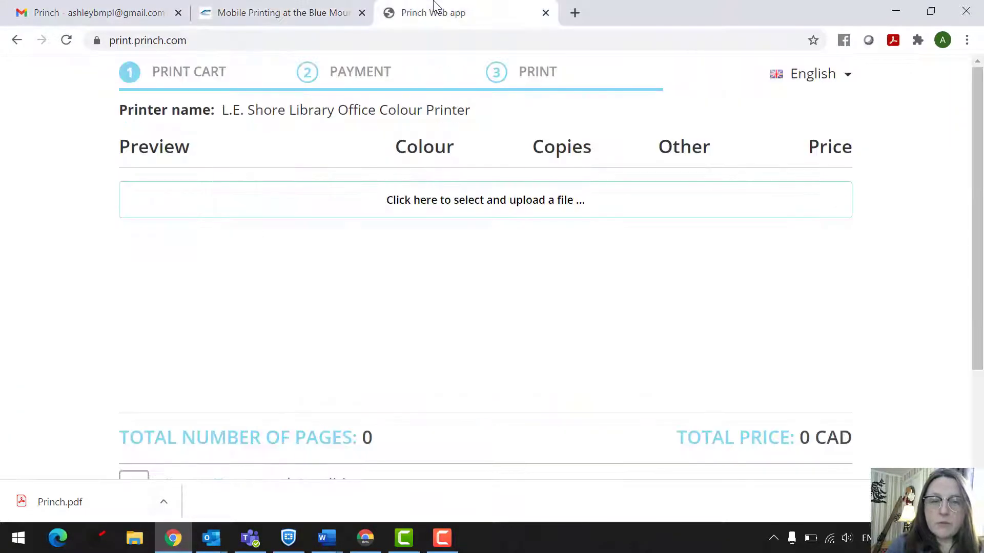
scroll(725, 233, "down", 1)
scroll(725, 233, "up", 1)
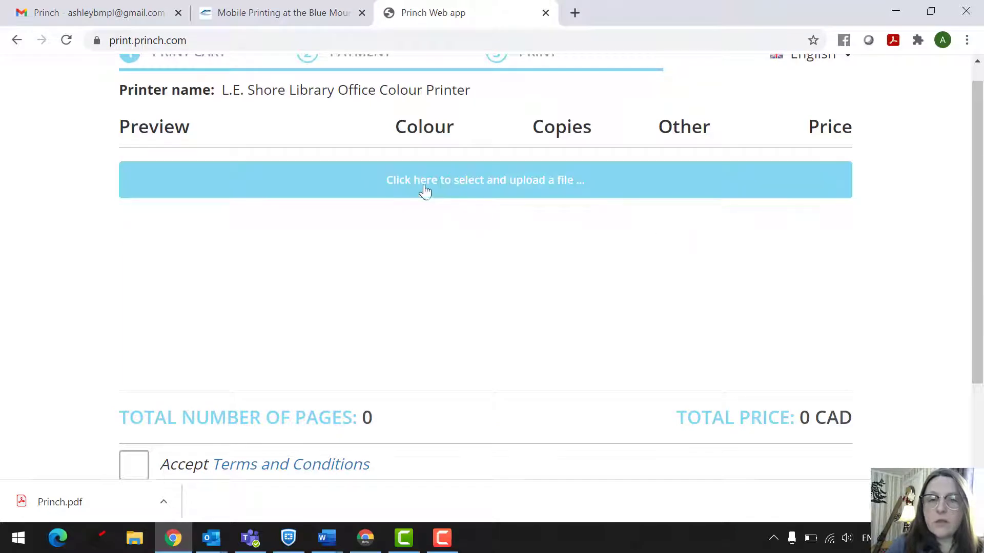
left_click(565, 192)
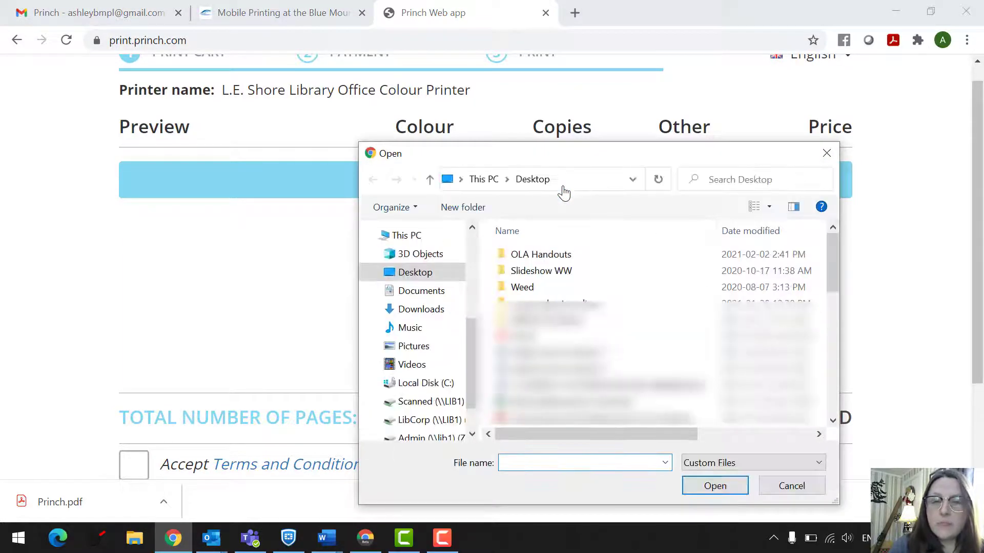
left_click(435, 311)
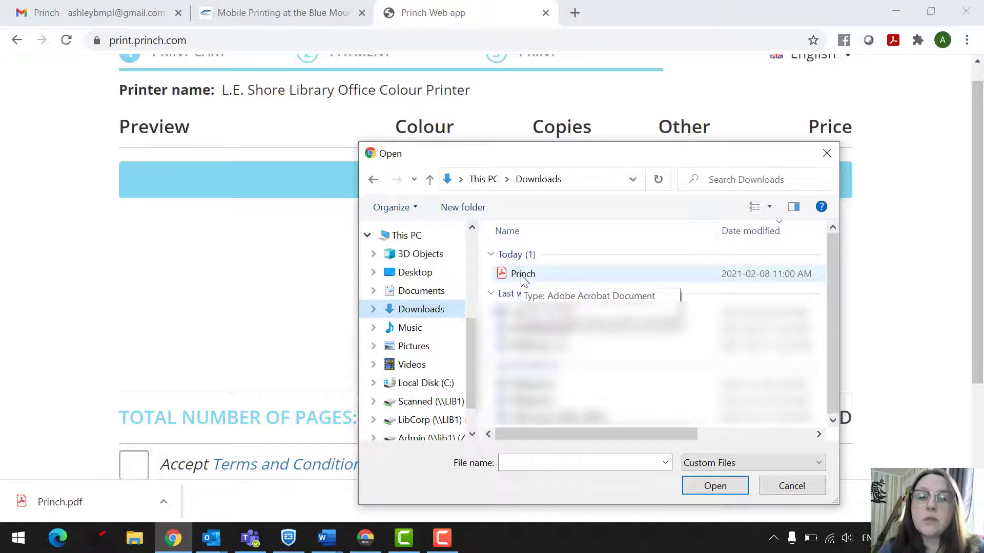
left_click(521, 277)
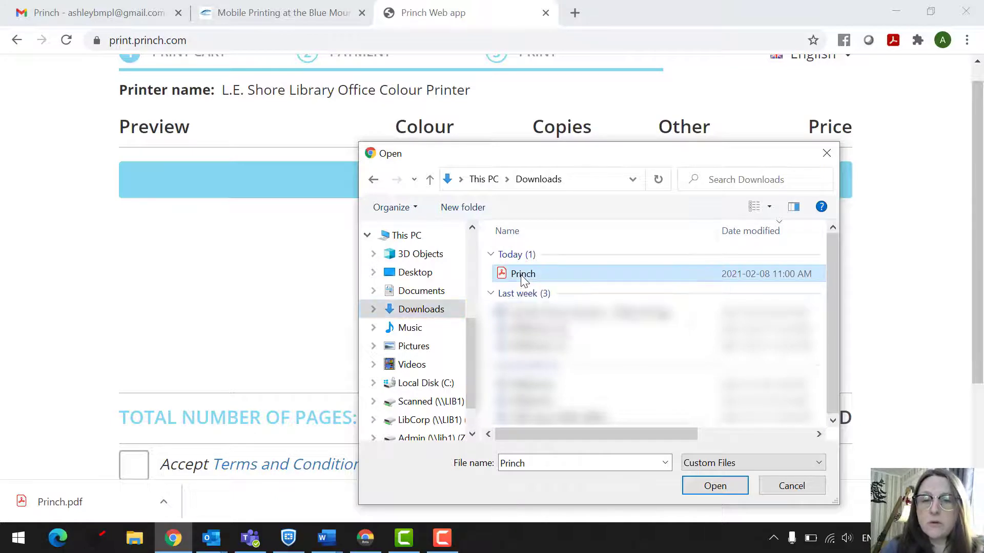
left_click(716, 487)
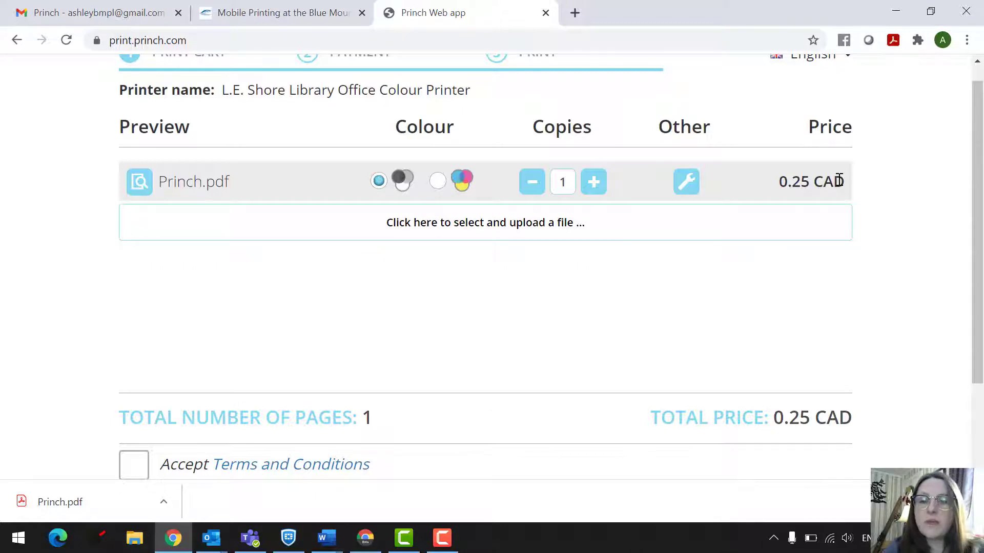
Keep the job black and white and set copies to 1, totalling 0.25 CAD
scroll(837, 180, "down", 2)
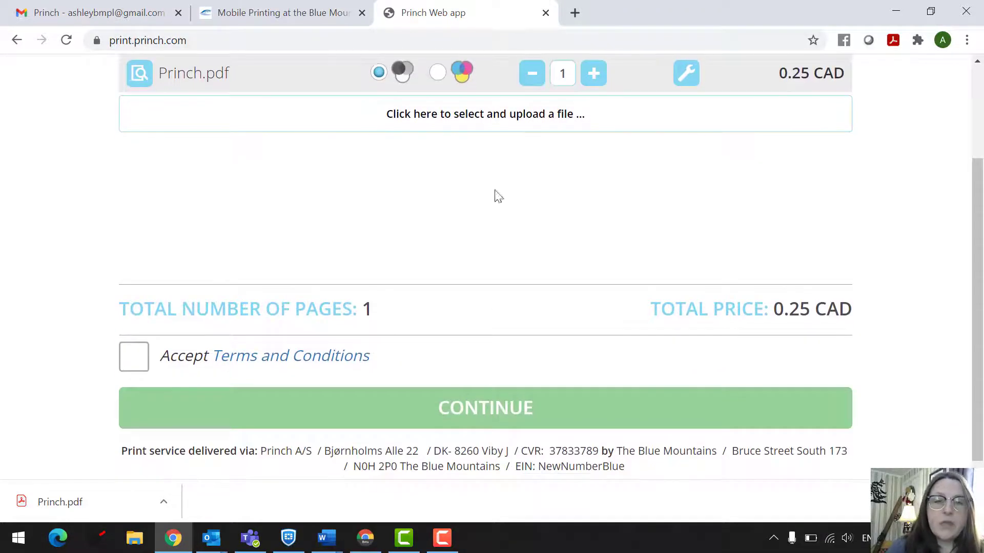
left_click(437, 73)
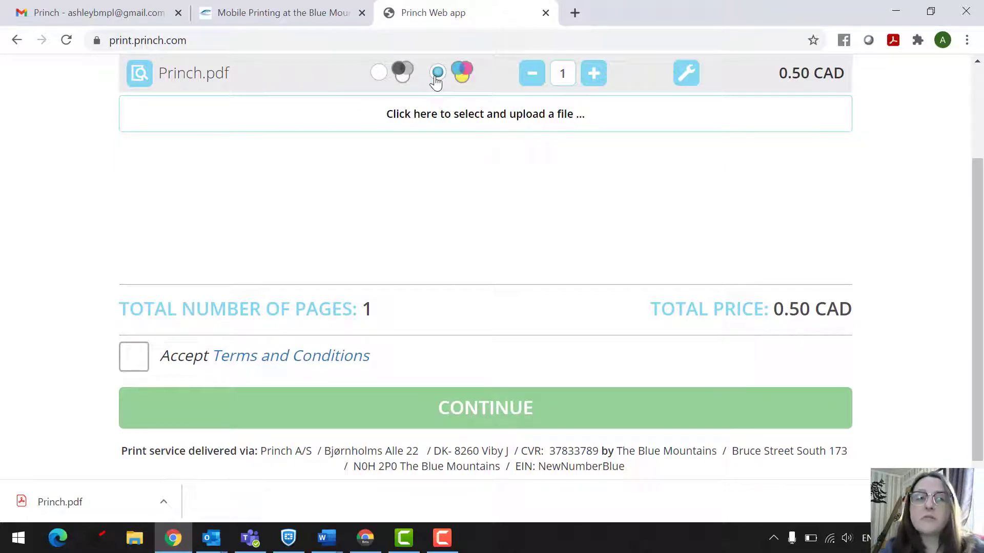
left_click(380, 73)
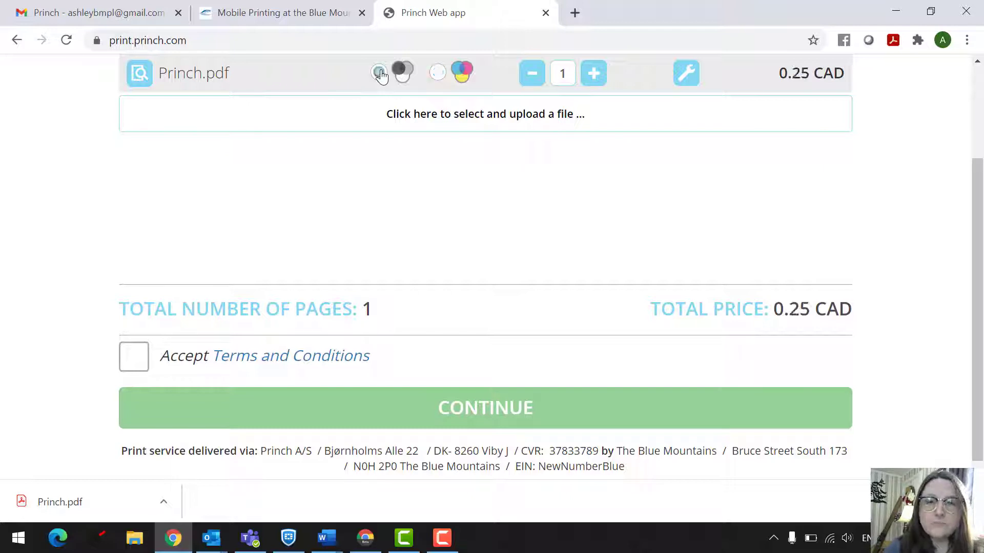
scroll(558, 197, "up", 2)
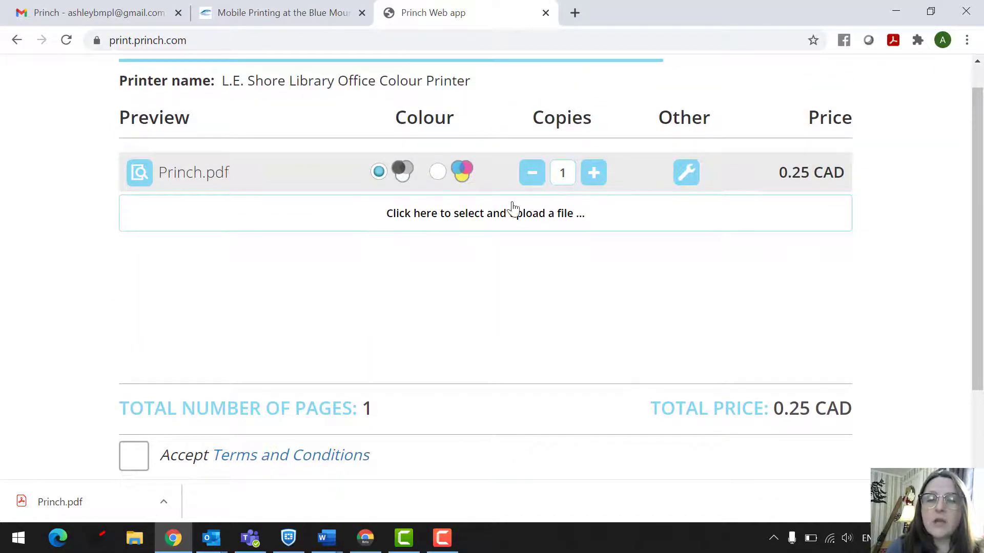
left_click(594, 174)
left_click(594, 174)
left_click(595, 174)
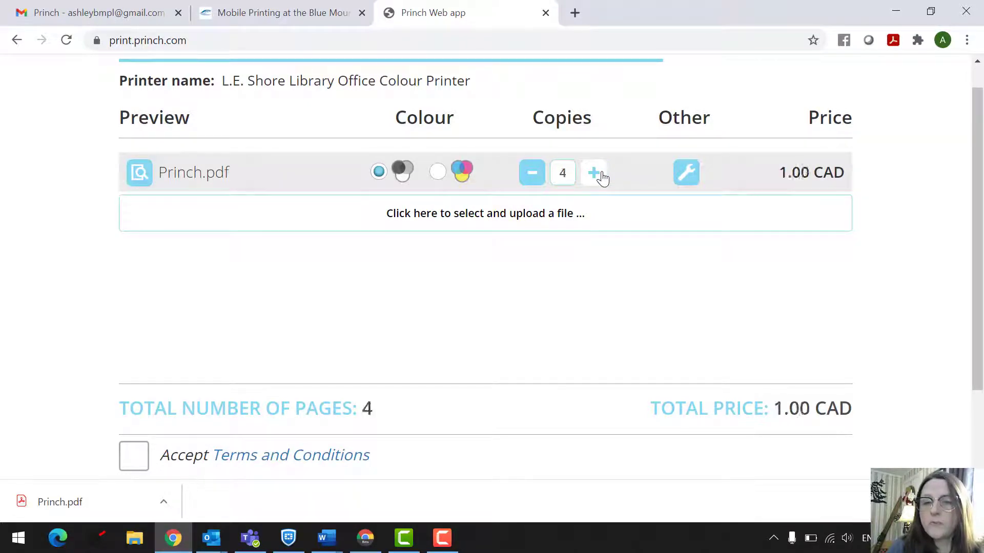
left_click(529, 181)
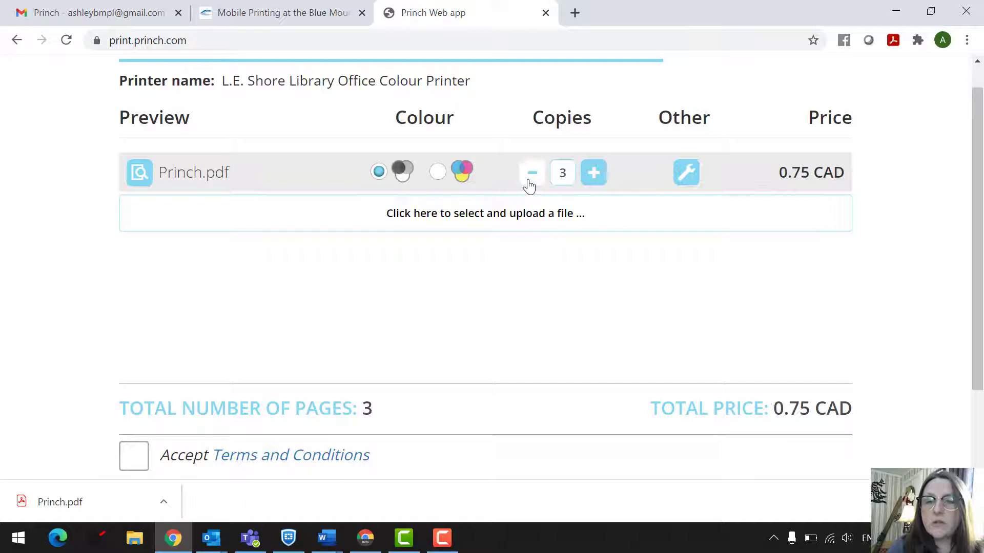
left_click(529, 181)
left_click(530, 183)
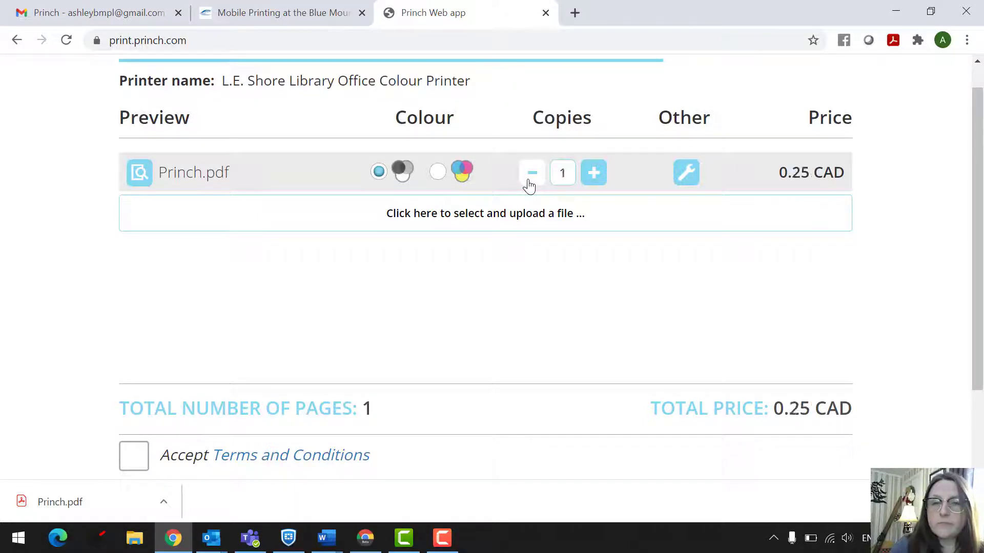
left_click(688, 183)
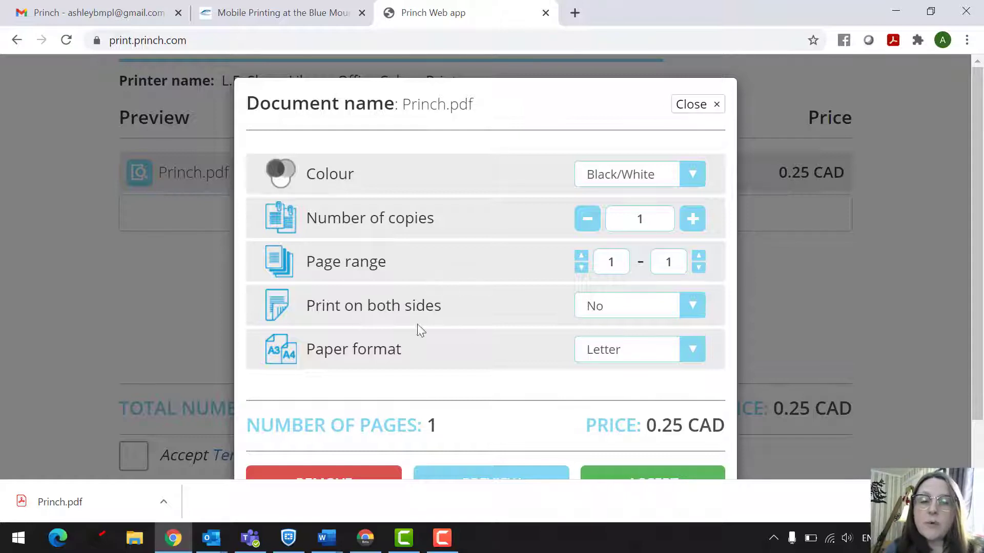
left_click(675, 316)
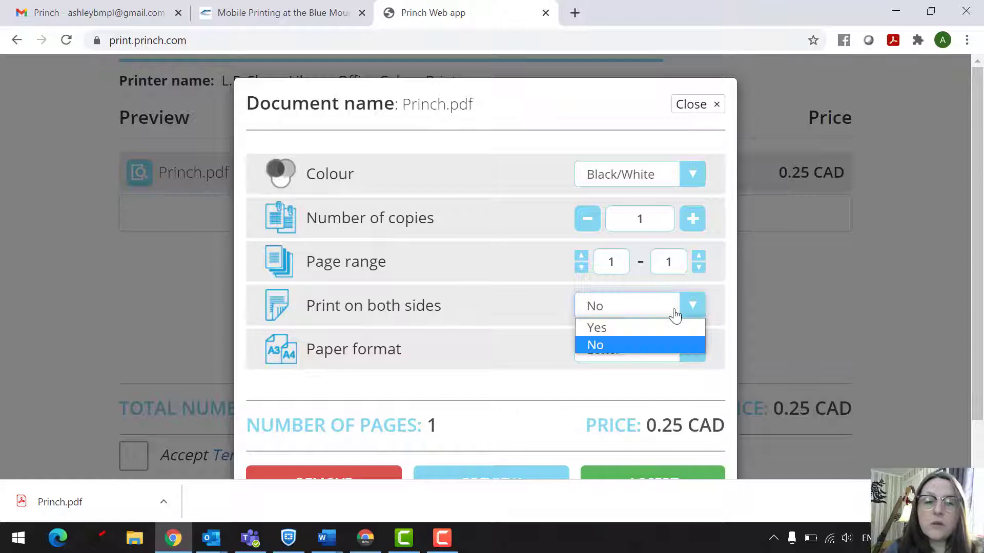
left_click(659, 343)
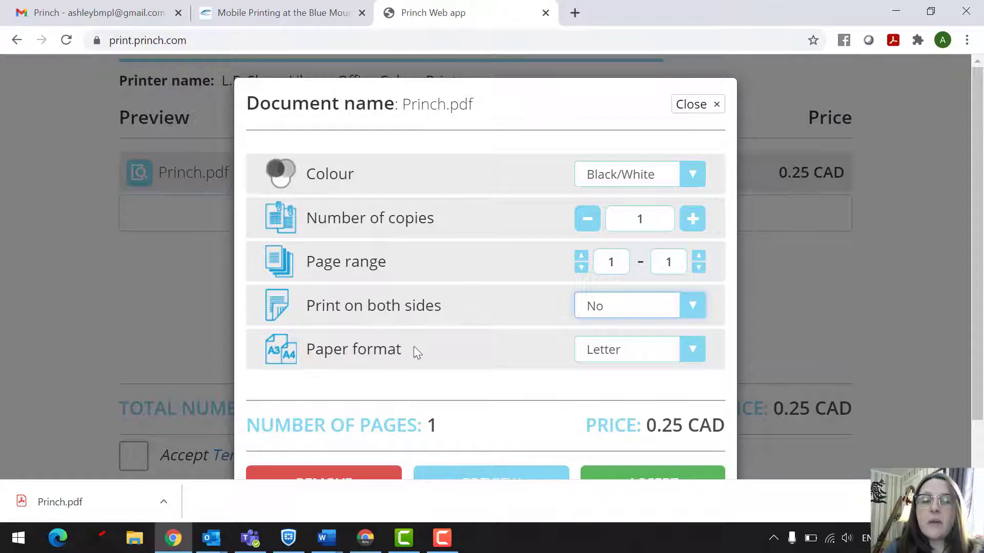
left_click(625, 356)
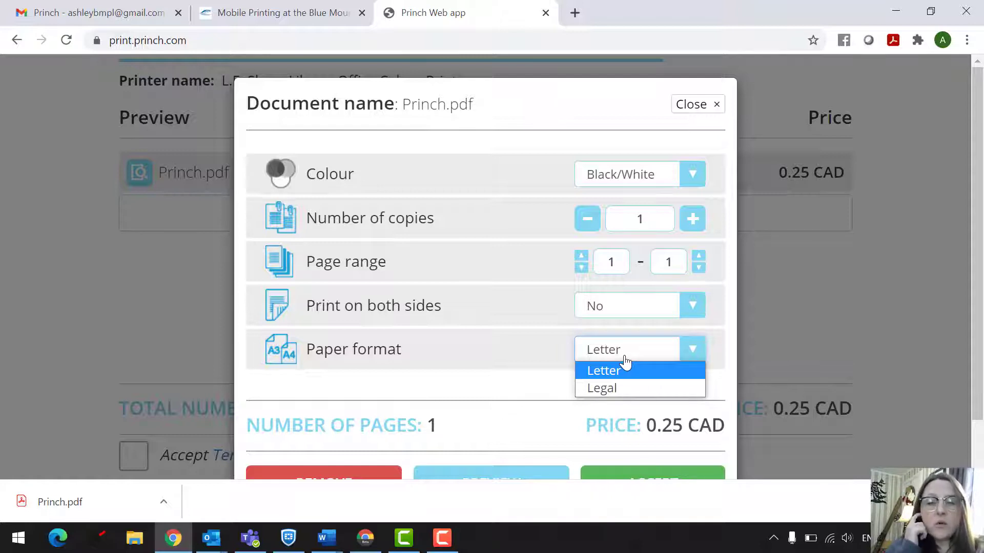
left_click(613, 354)
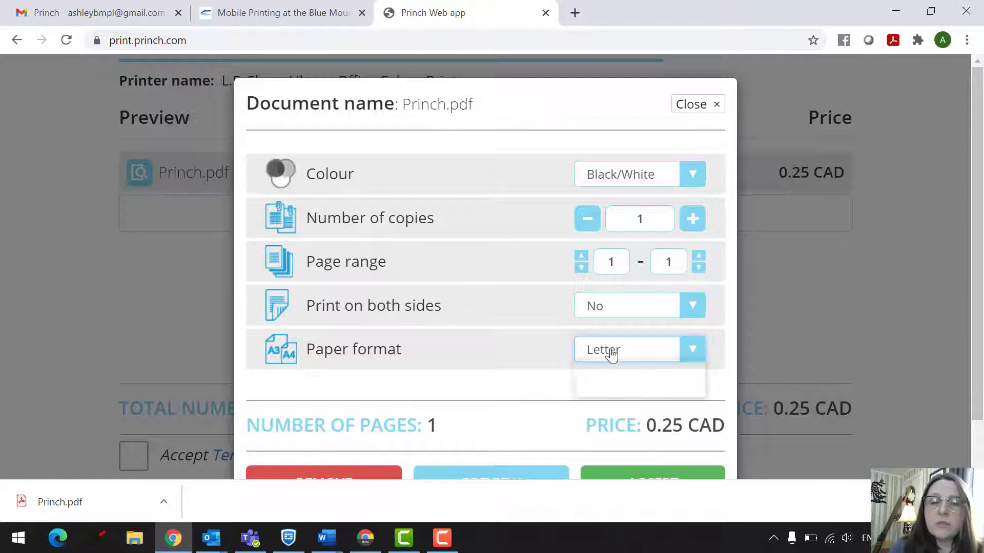
scroll(512, 330, "down", 1)
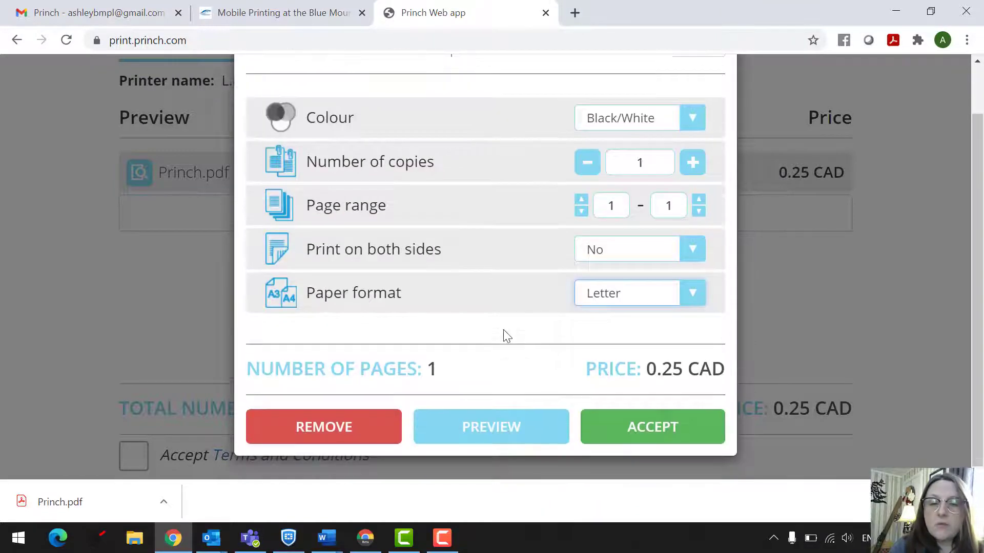
Confirm the print settings, accept the terms and conditions, and choose Mastercard payment
left_click(641, 429)
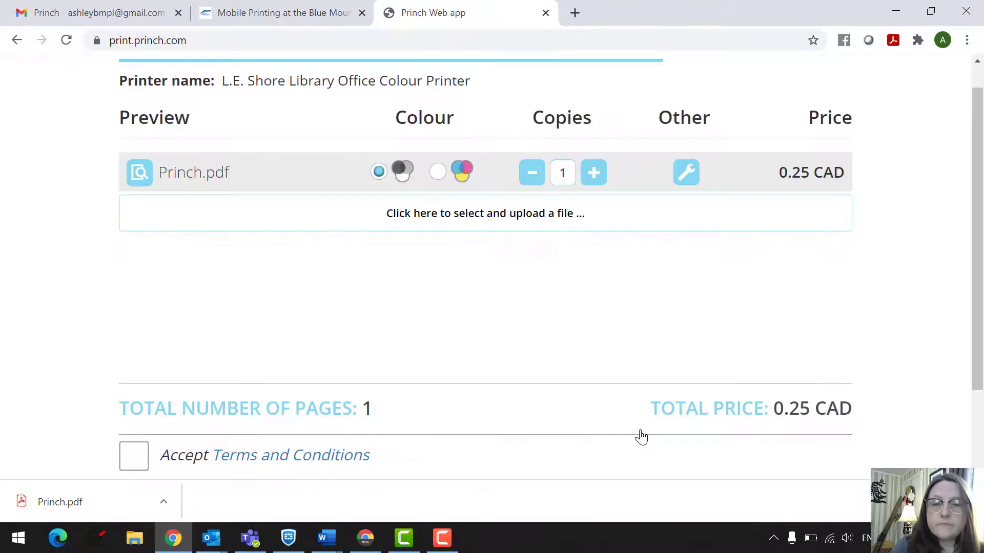
scroll(642, 436, "down", 2)
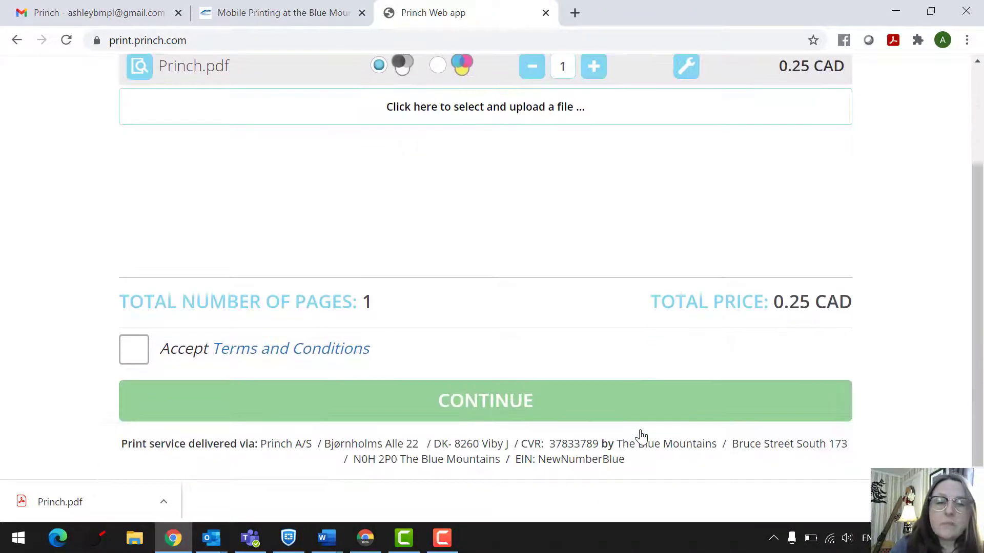
left_click(136, 353)
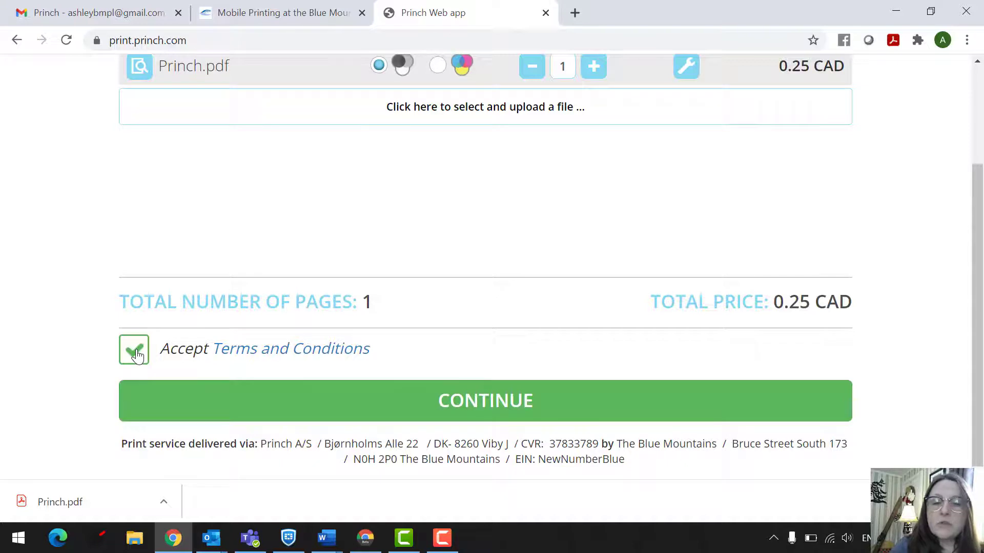
left_click(482, 404)
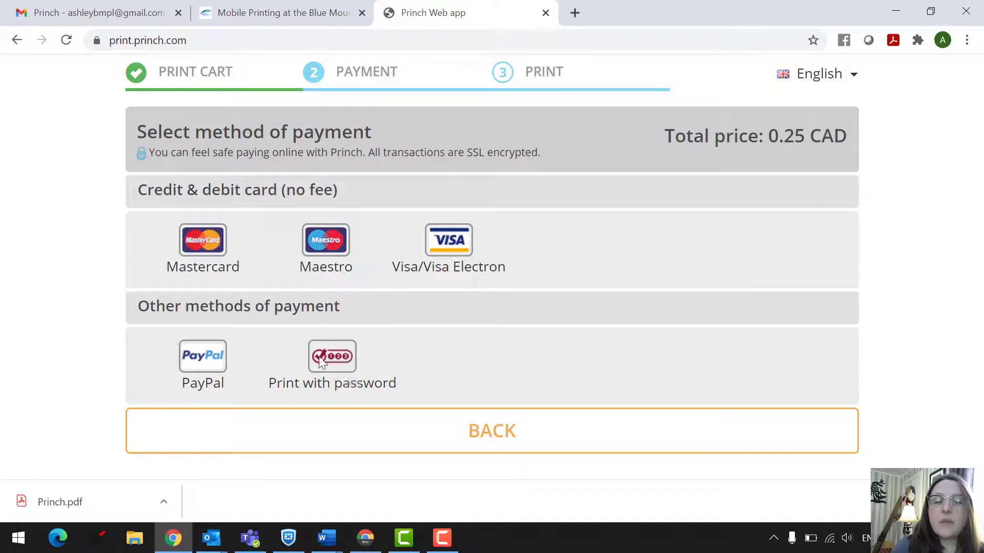
left_click(204, 245)
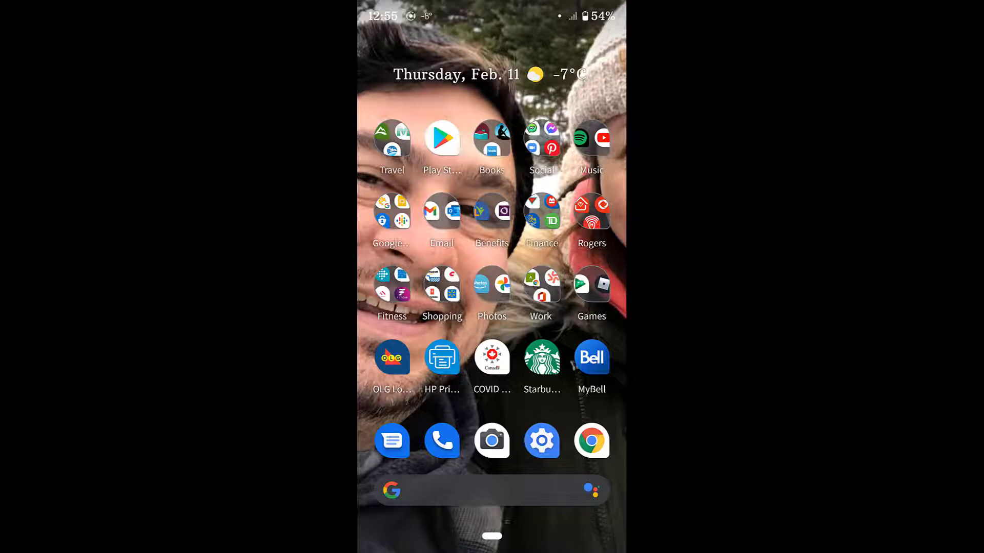
Find and open Google Play via the phone's search
left_click(492, 490)
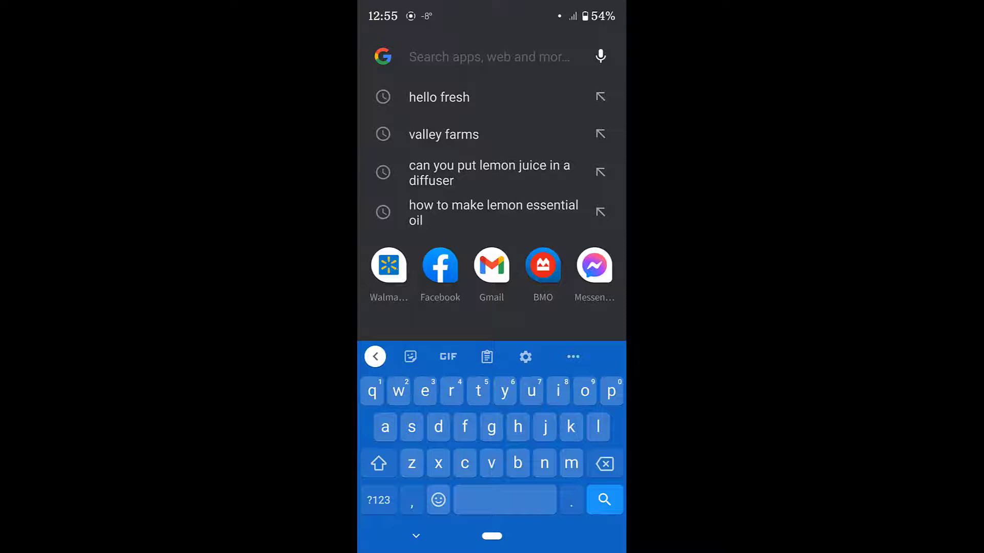
type("pla")
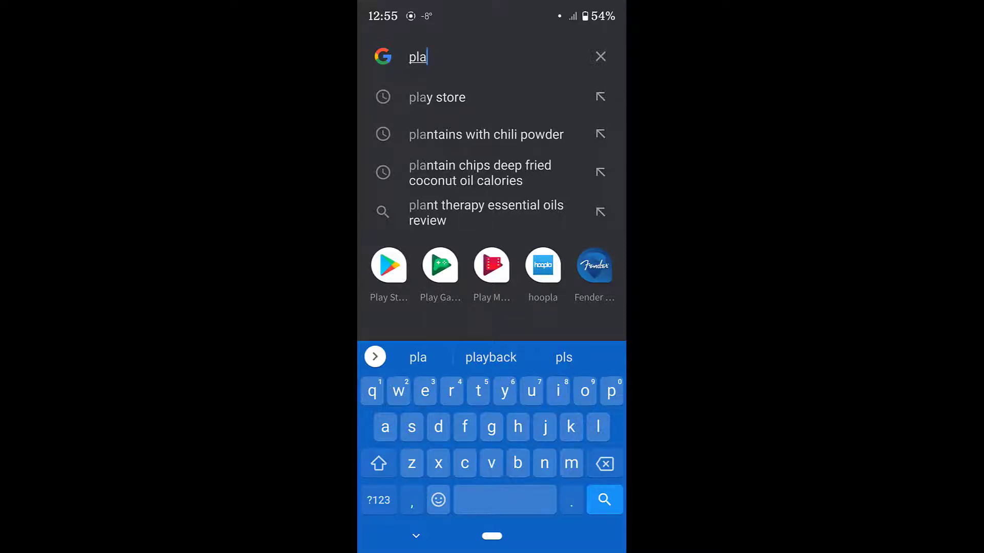
left_click(389, 264)
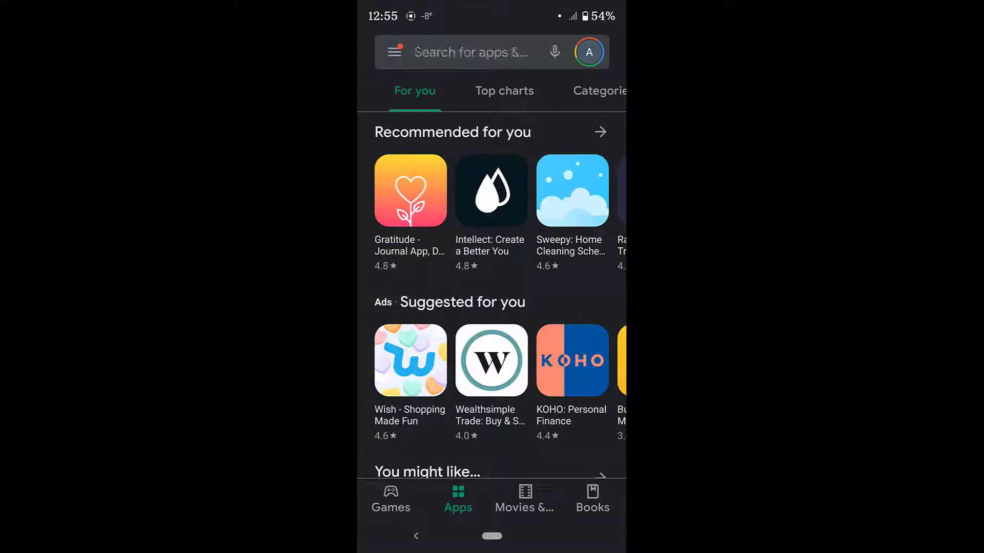
Search Play Store for 'princh', install the Princh app and launch it
left_click(470, 52)
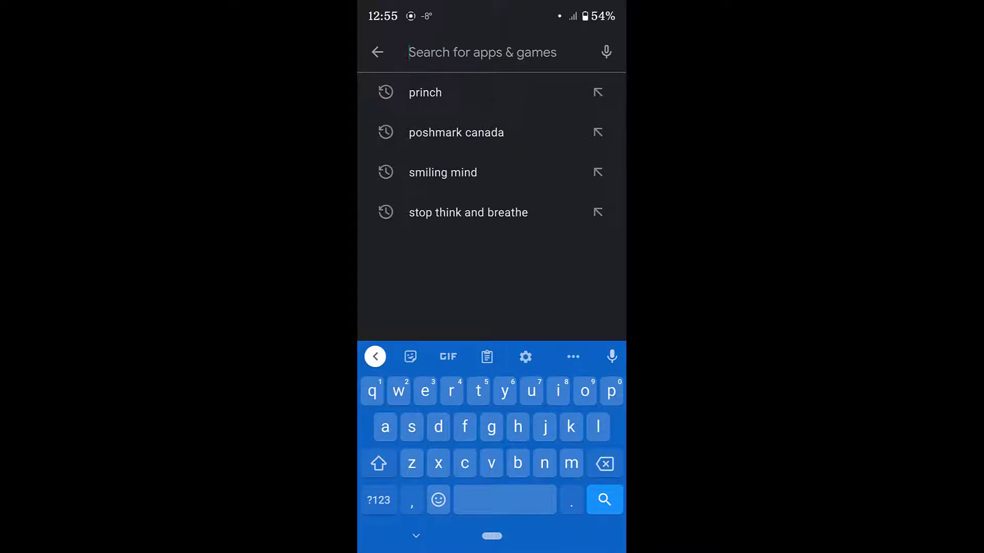
type("princh")
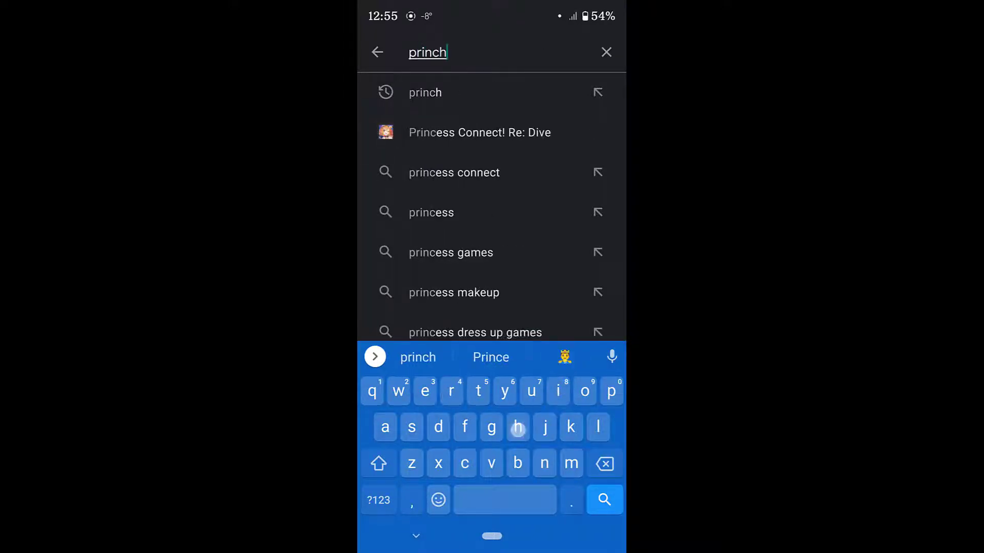
left_click(605, 500)
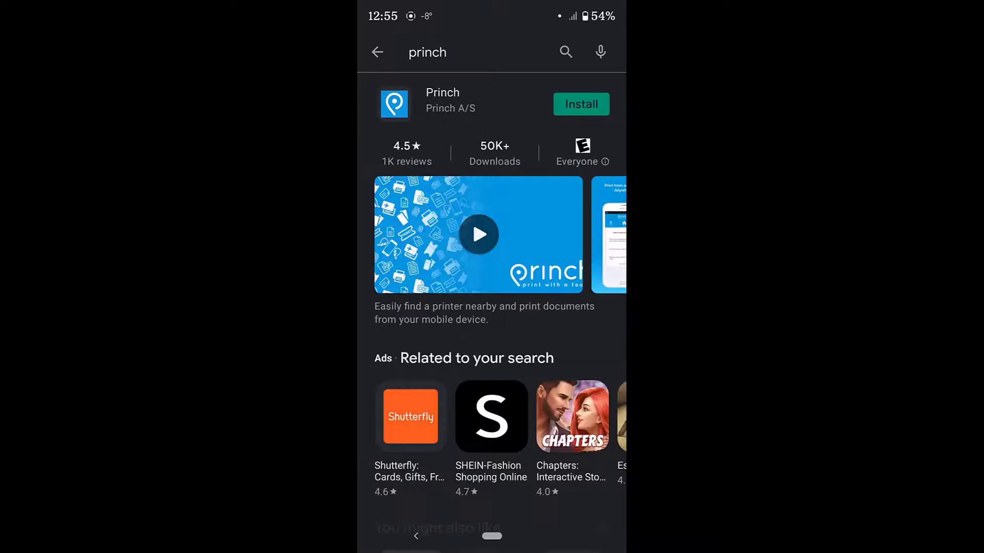
left_click(581, 104)
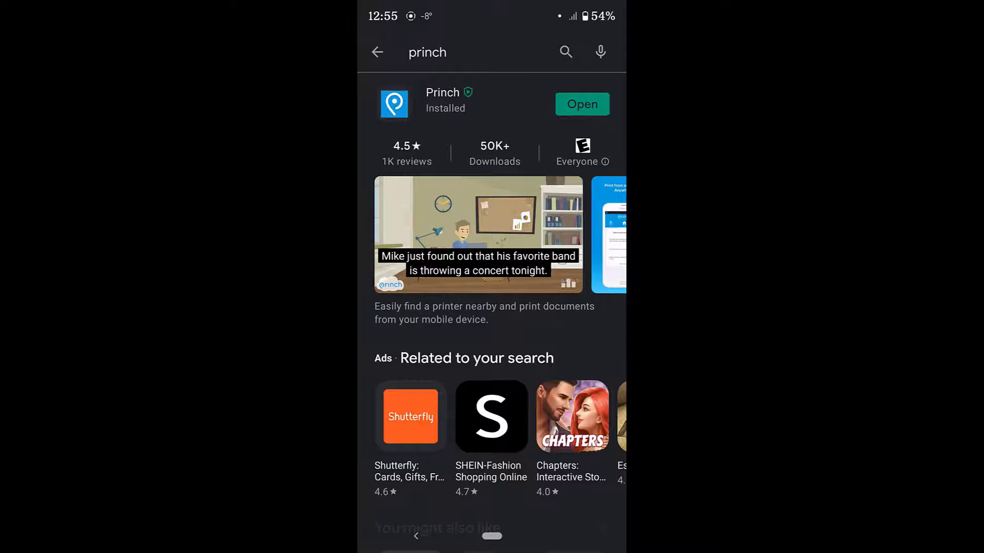
left_click(582, 104)
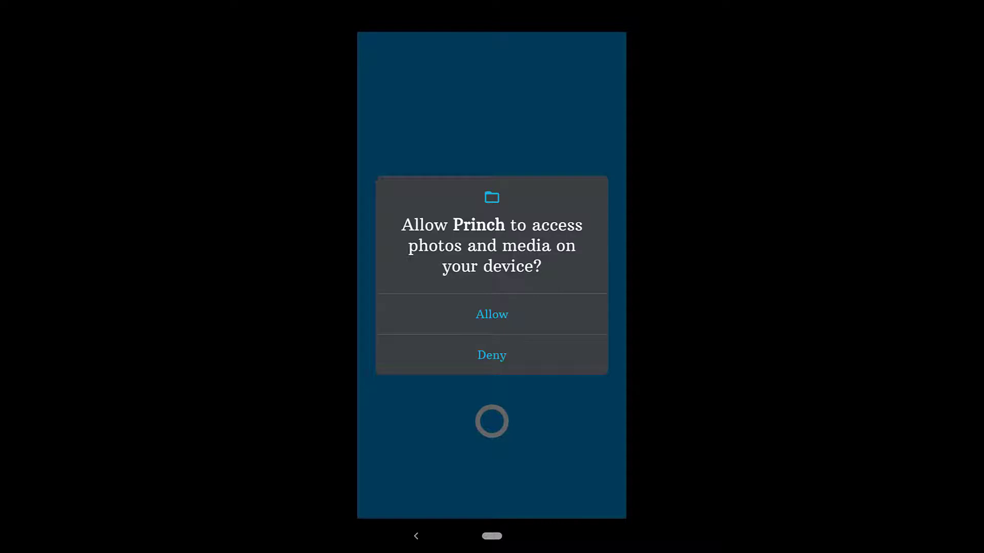
Allow Princh photo and media access and agree to enable printing from other apps
left_click(522, 312)
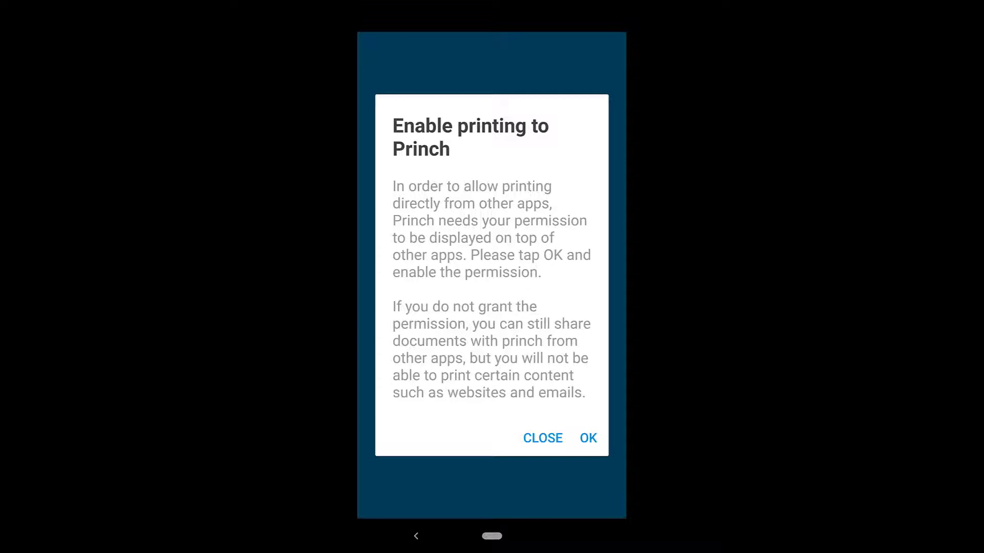
left_click(588, 439)
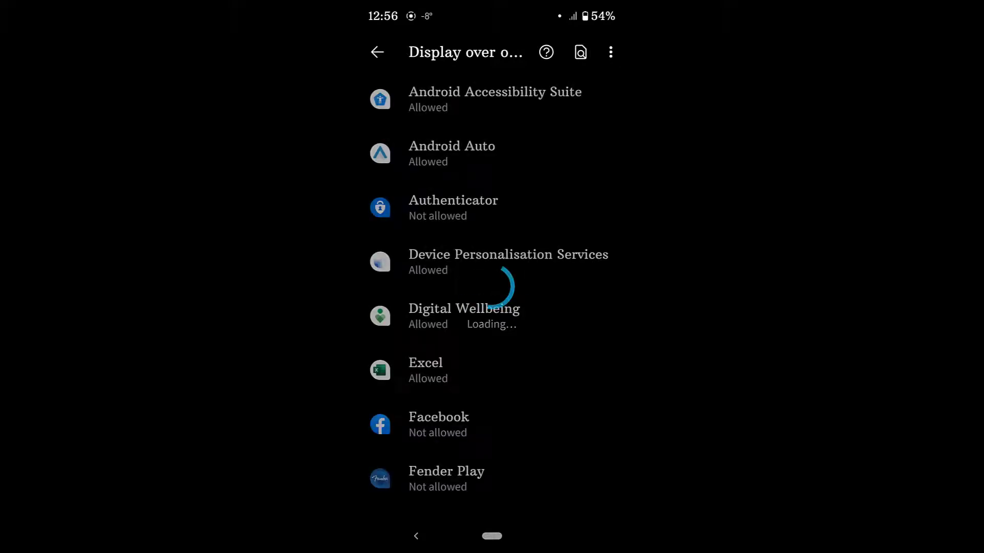
Find Princh in the Display over other apps list and switch its permission on
scroll(589, 334, "down", 15)
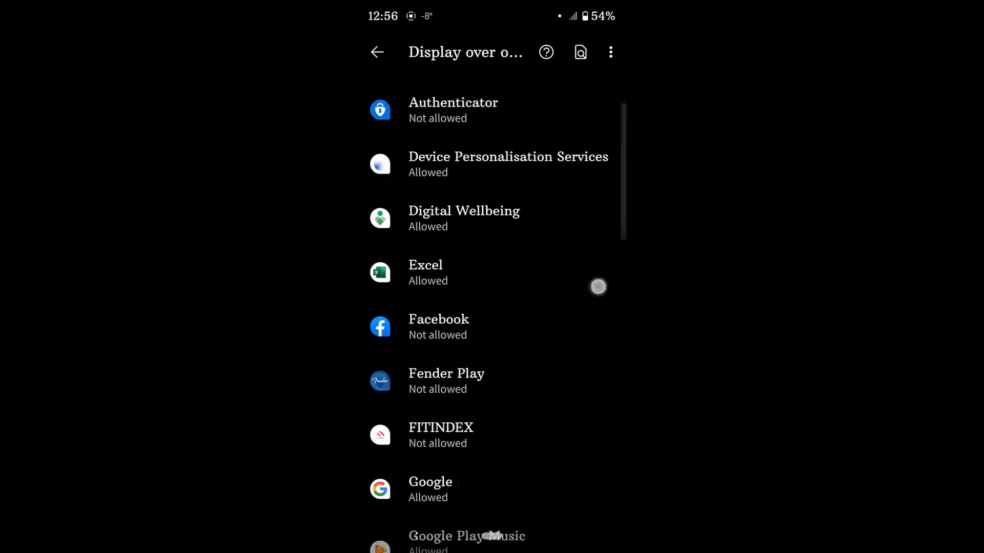
scroll(589, 298, "down", 4)
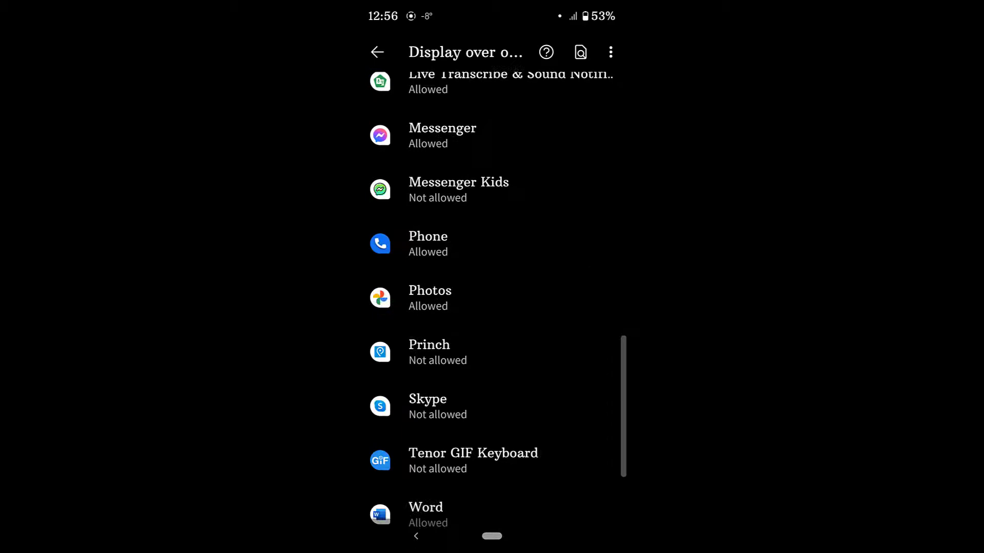
scroll(562, 358, "down", 3)
scroll(562, 359, "up", 2)
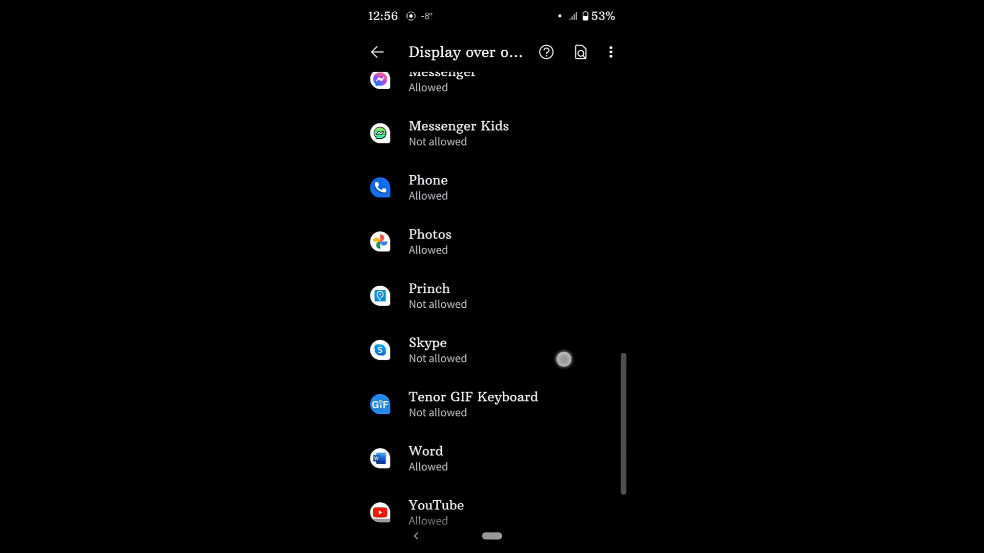
left_click(482, 310)
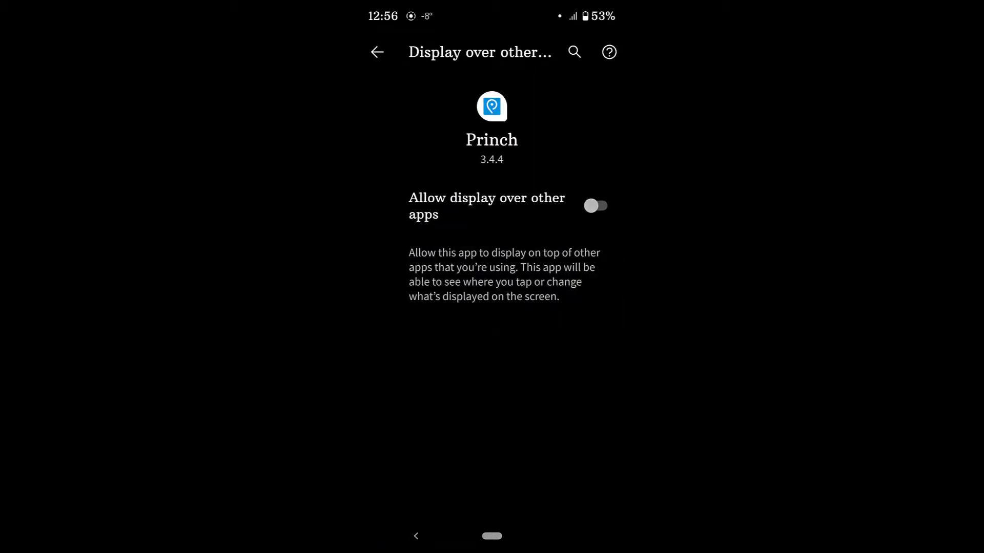
left_click(377, 52)
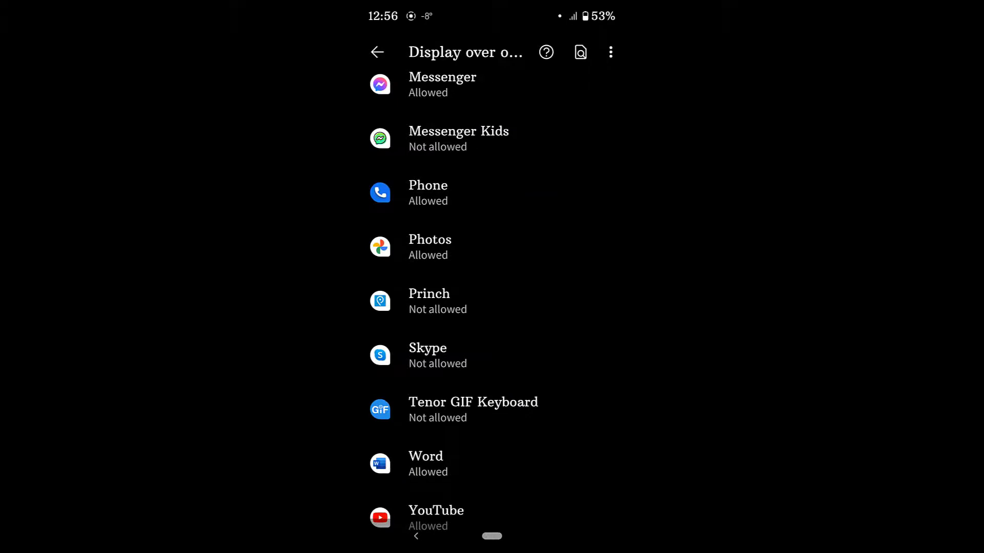
left_click(452, 301)
left_click(596, 205)
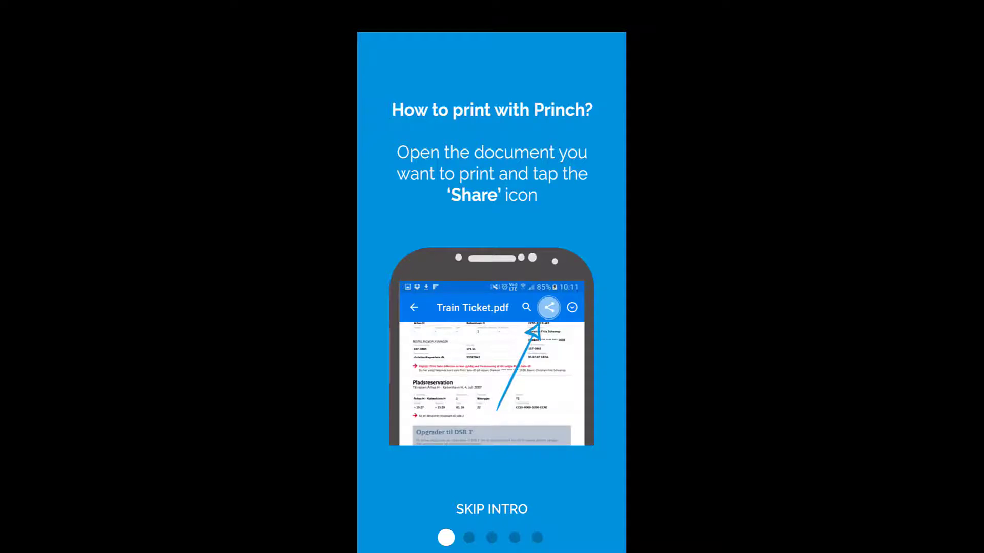
Skip the Princh intro and swipe up to the recent-apps overview
left_click(501, 507)
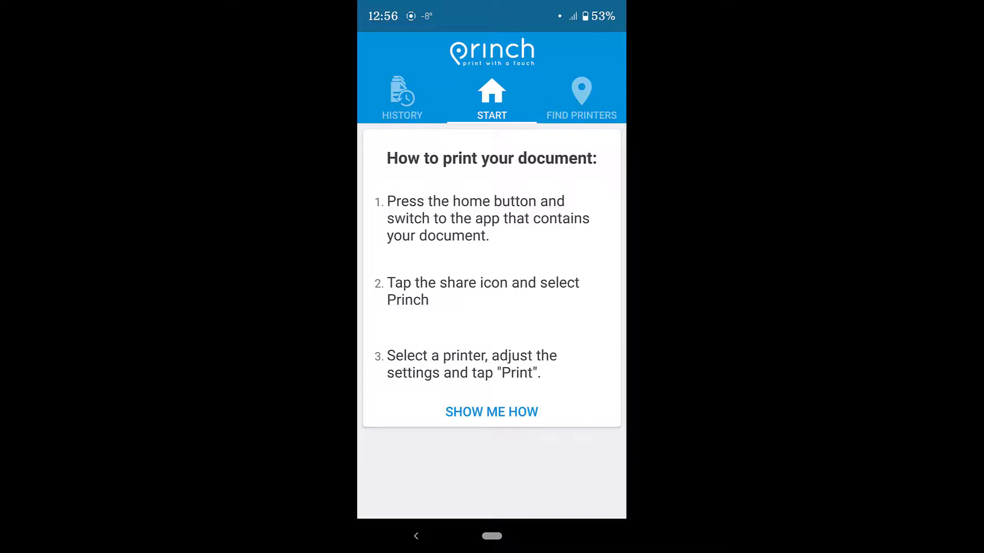
left_click_drag(491, 536, 497, 438)
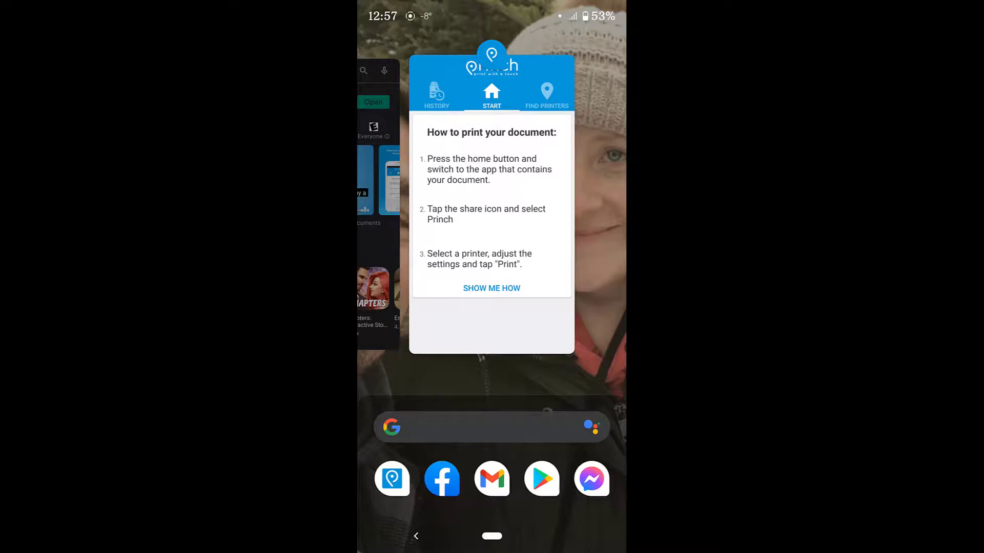
Search 'ph' to open Google Photos and view Tuesday's snowy dog-walk photo
left_click(492, 426)
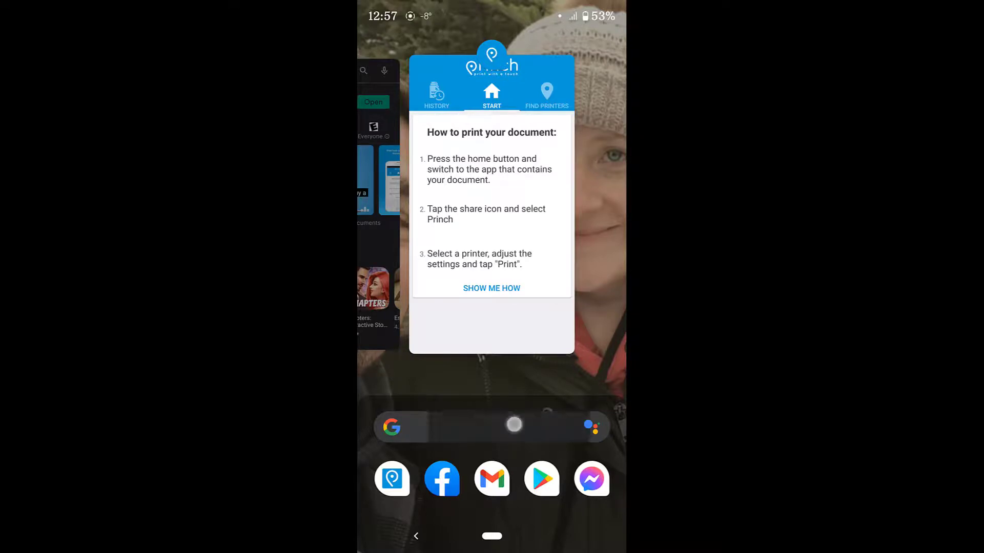
type("ph")
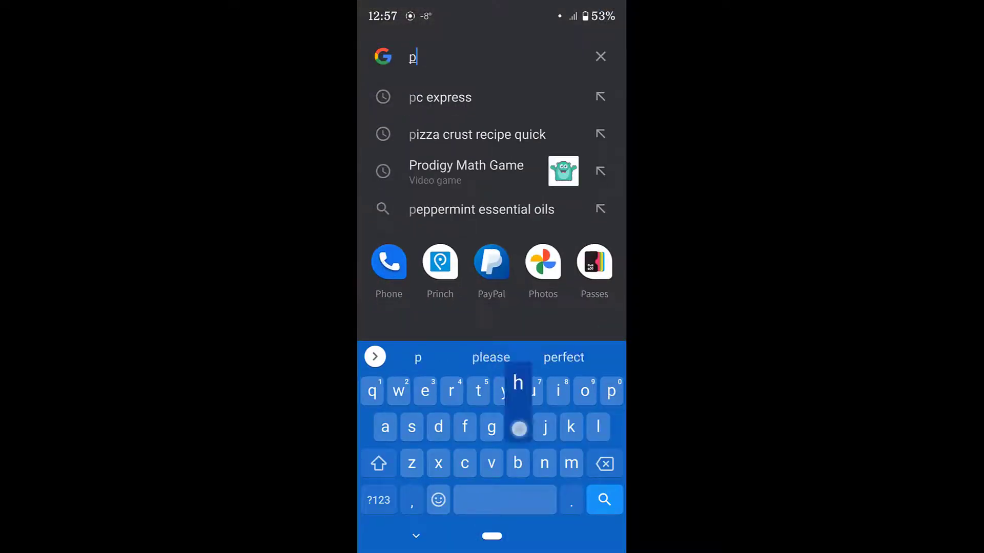
left_click(440, 265)
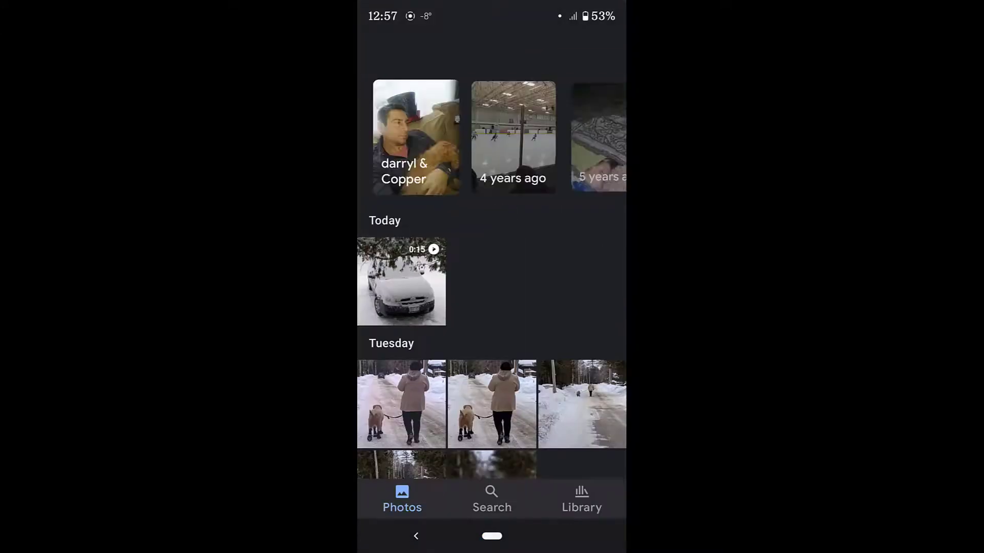
left_click(402, 281)
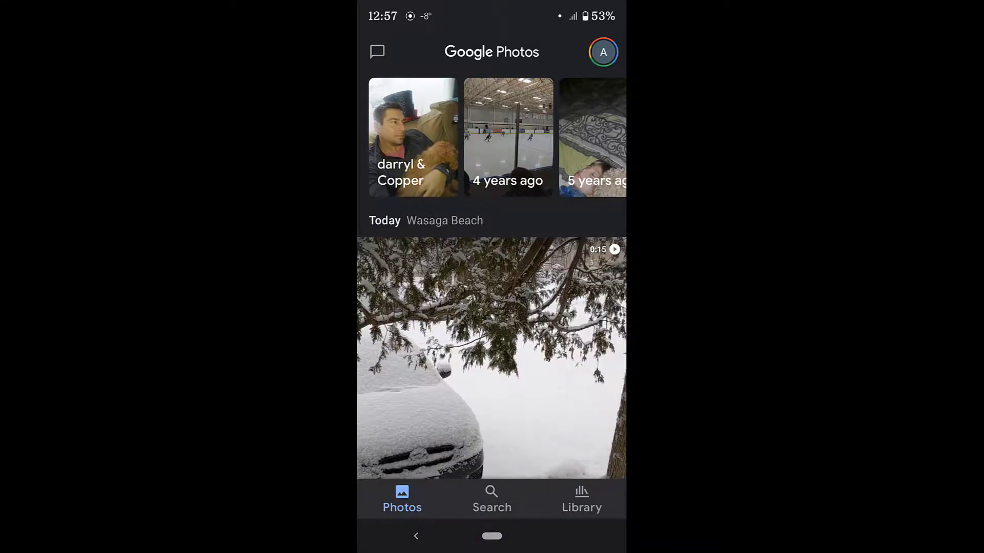
scroll(492, 308, "down", 6)
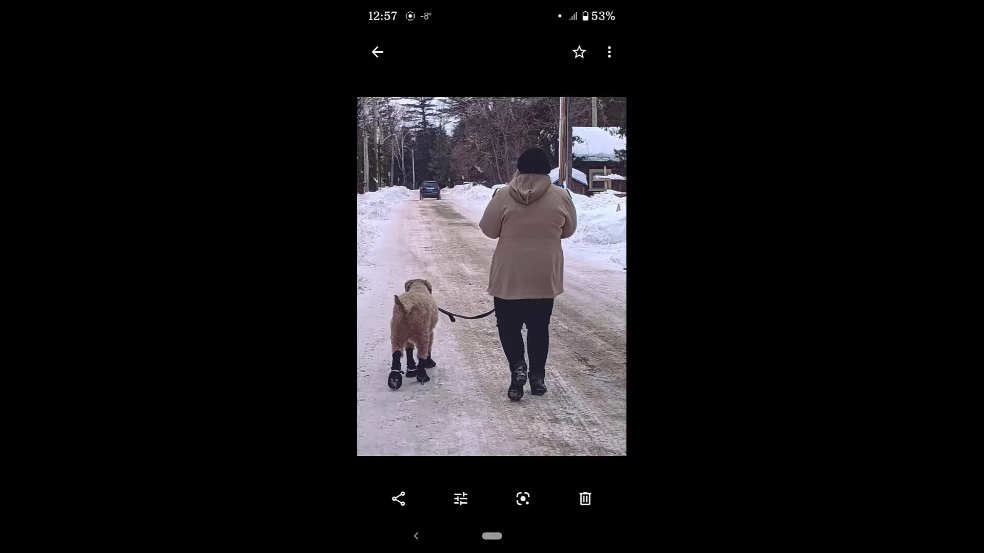
Print the dog-walk photo from the photo's actions menu, with Princh as the printer
left_click(609, 52)
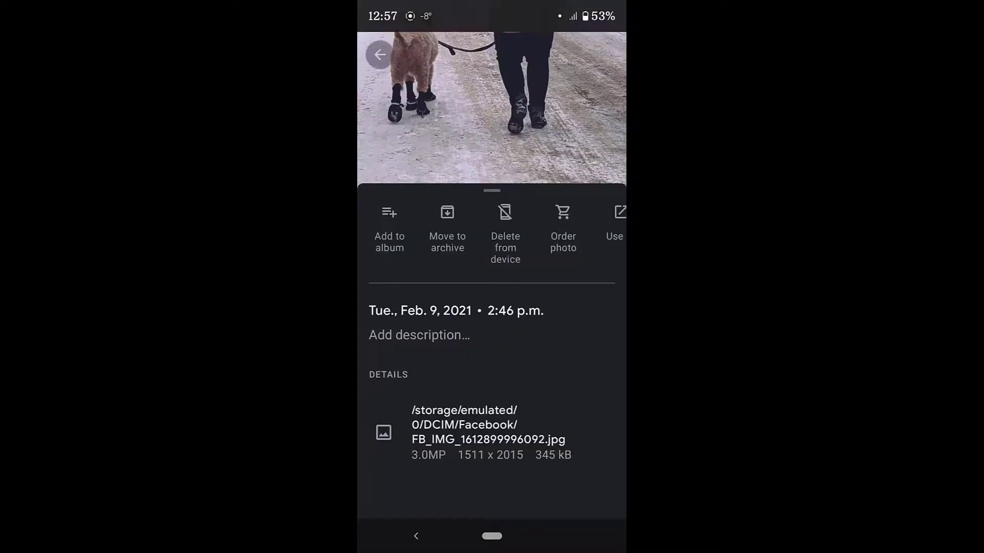
left_click_drag(590, 256, 494, 266)
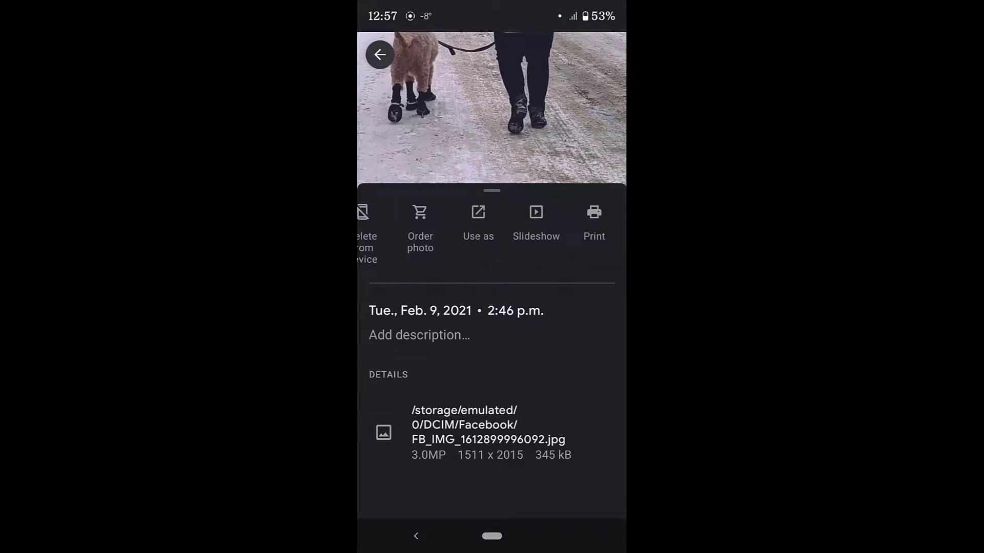
left_click(593, 220)
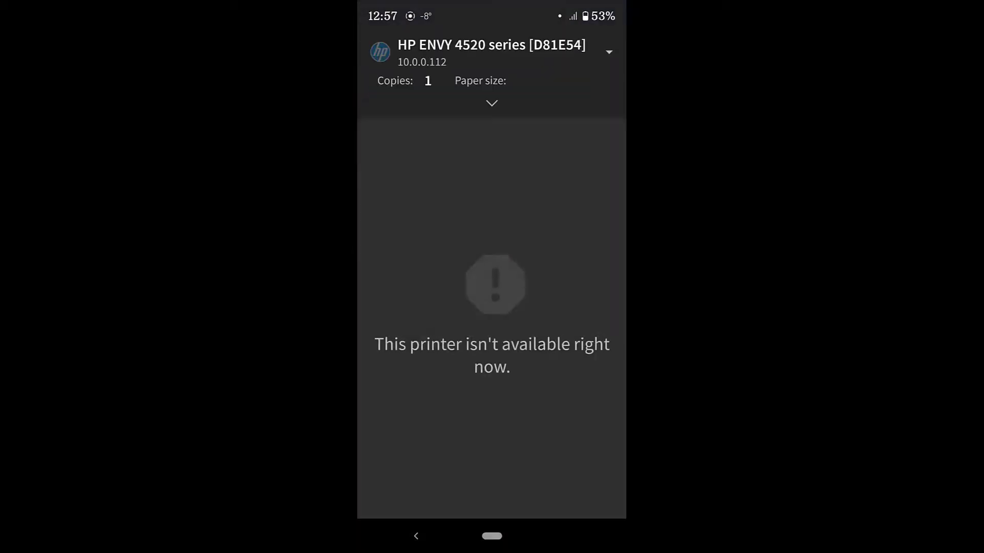
left_click(609, 51)
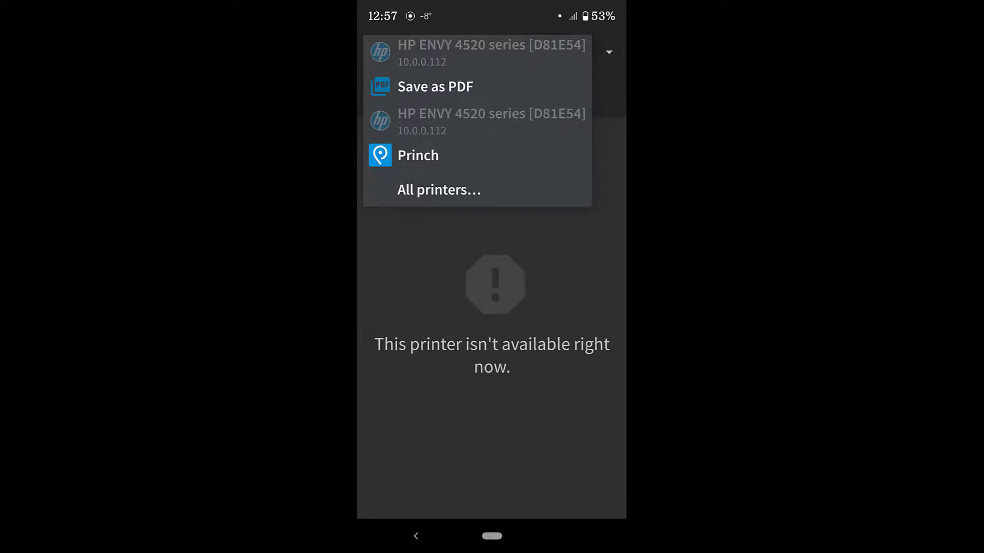
left_click(418, 155)
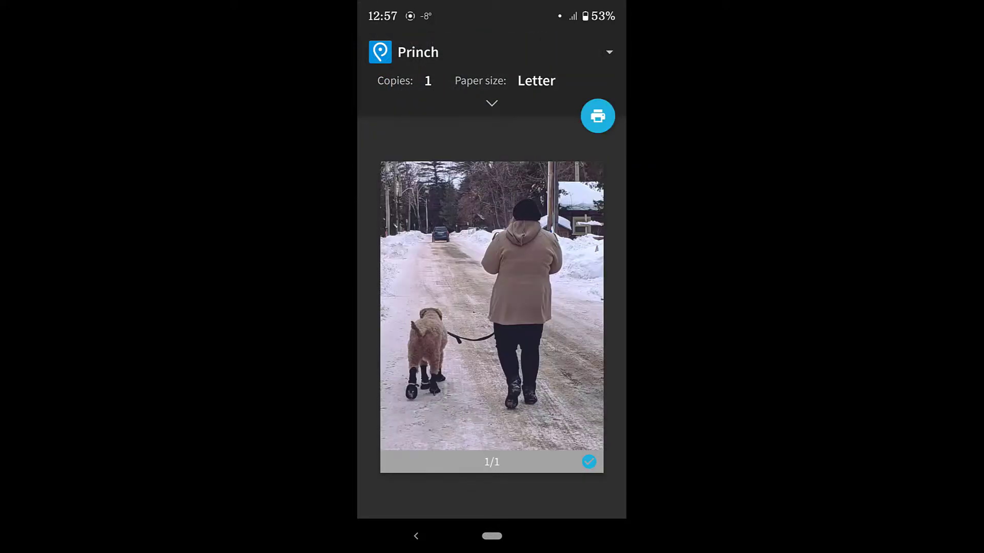
Keep the paper size at Letter and set the orientation back to portrait
left_click(492, 103)
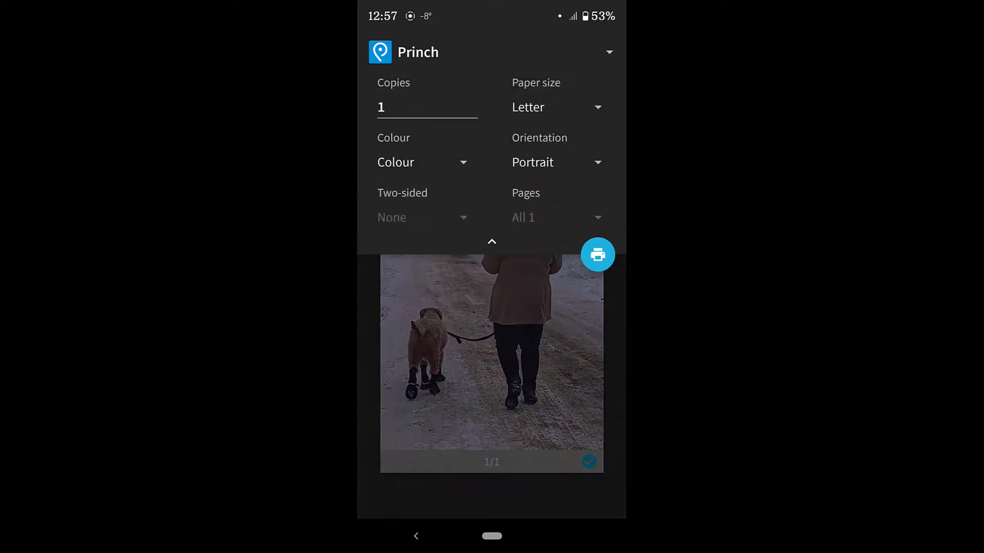
left_click(589, 105)
left_click(543, 107)
left_click(566, 114)
left_click(561, 191)
left_click(556, 163)
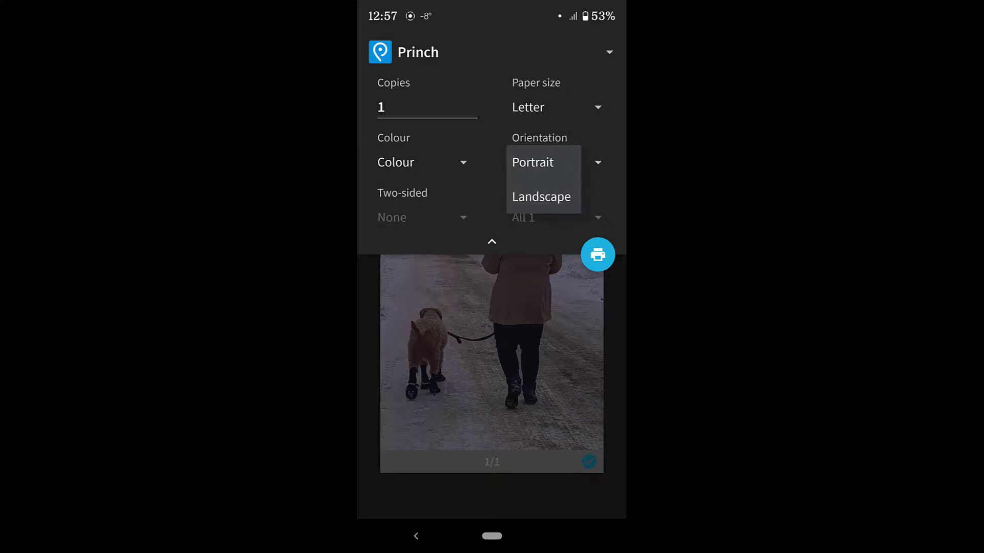
left_click(558, 200)
left_click(556, 163)
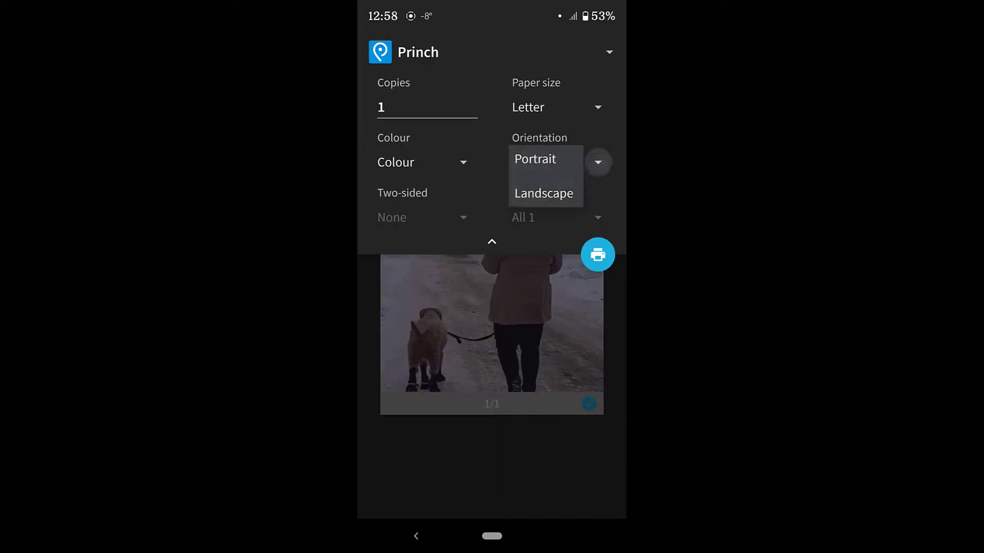
left_click(535, 160)
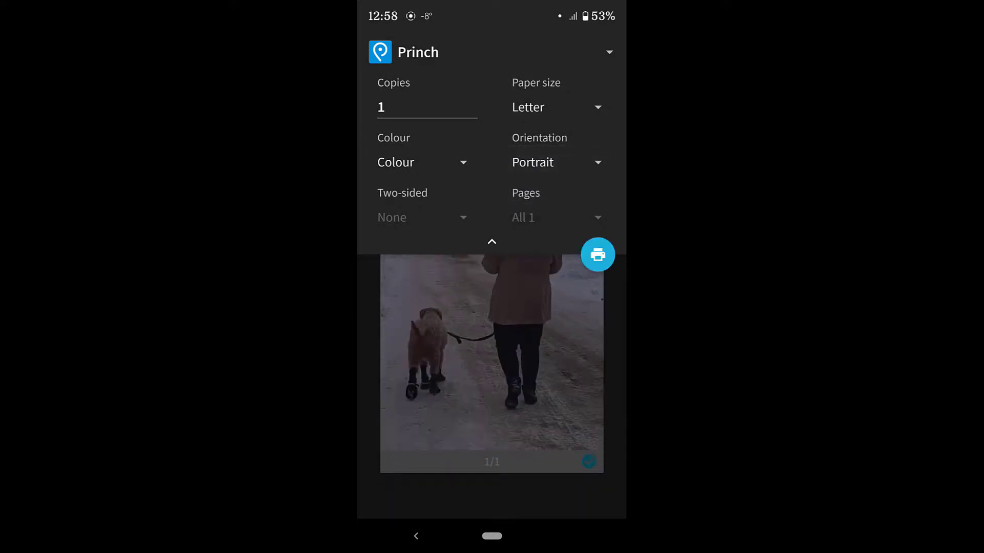
Collapse the print options and send the photo to Princh
left_click_drag(589, 169, 576, 198)
left_click_drag(500, 241, 507, 282)
left_click_drag(572, 219, 572, 184)
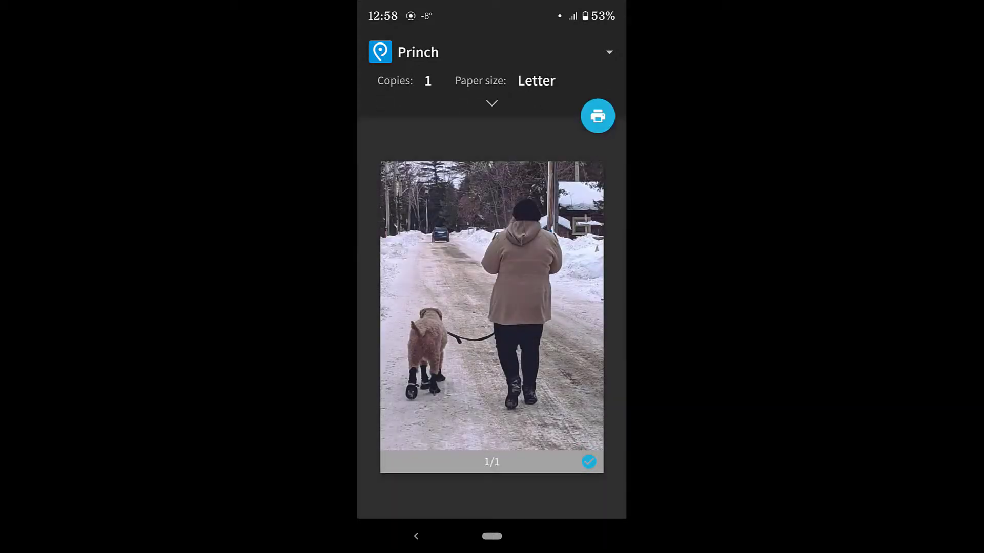
left_click(598, 116)
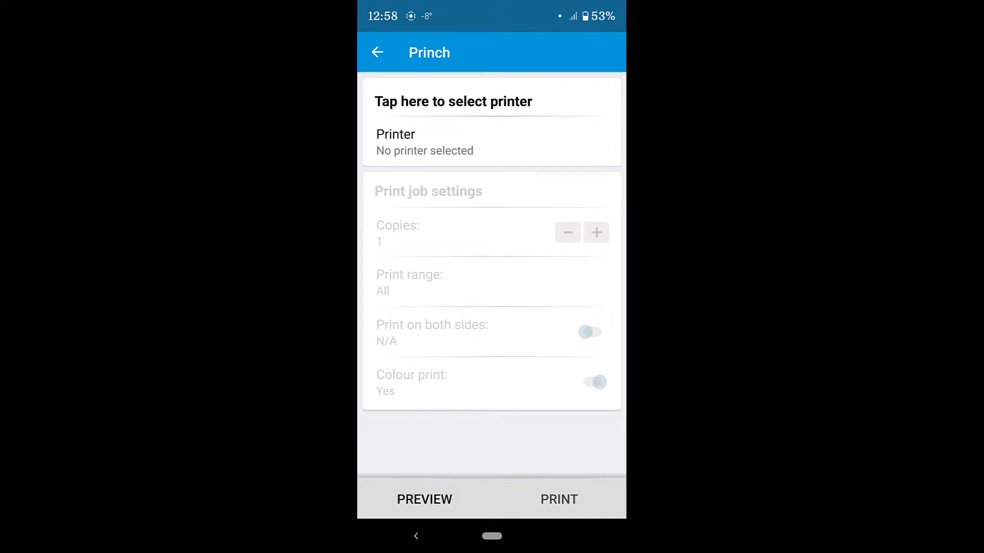
Choose the L.E. Shore Library Office Colour Printer by entering its printer ID, quoted at 0.25 CAD
left_click(454, 128)
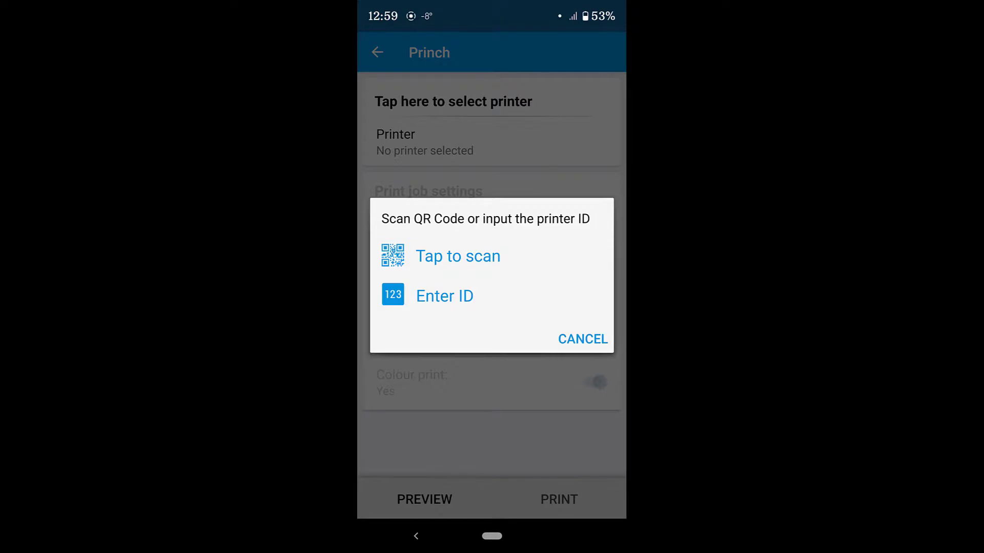
left_click(461, 297)
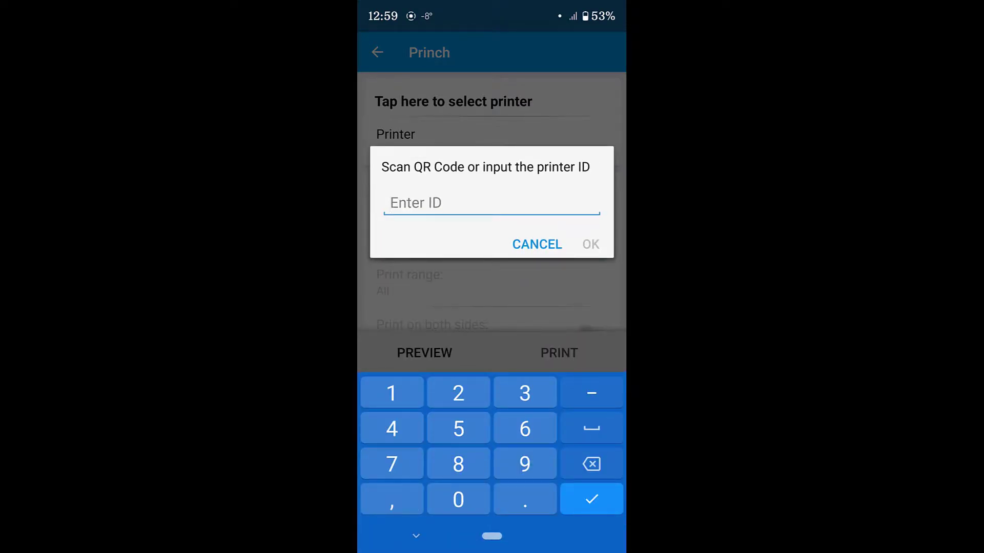
left_click(478, 450)
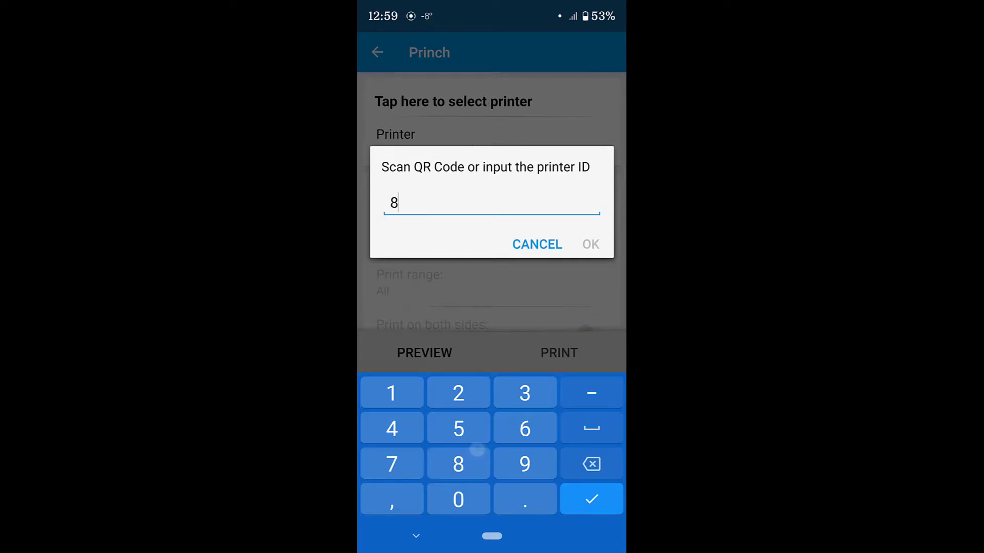
left_click(466, 499)
left_click(528, 383)
left_click(525, 428)
left_click(468, 387)
left_click(474, 439)
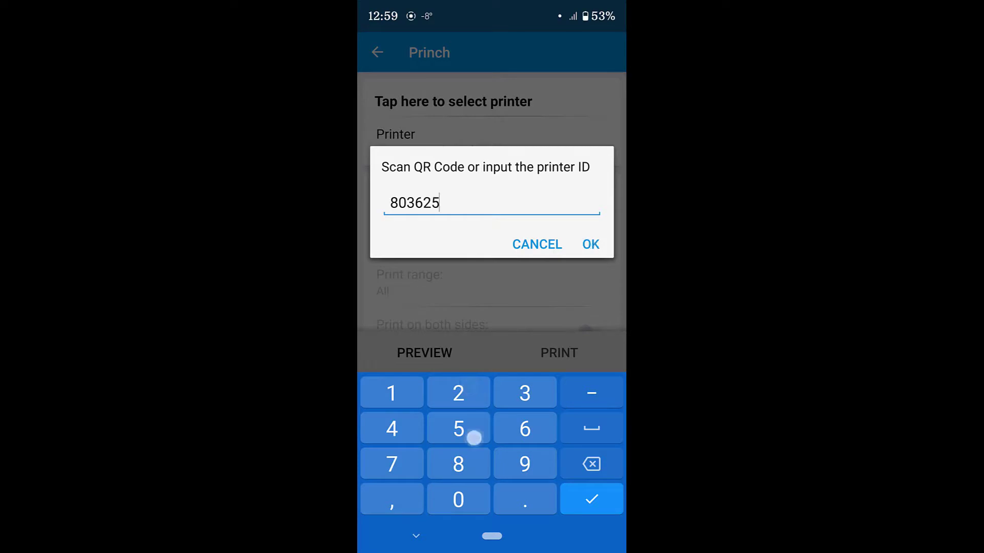
left_click(591, 245)
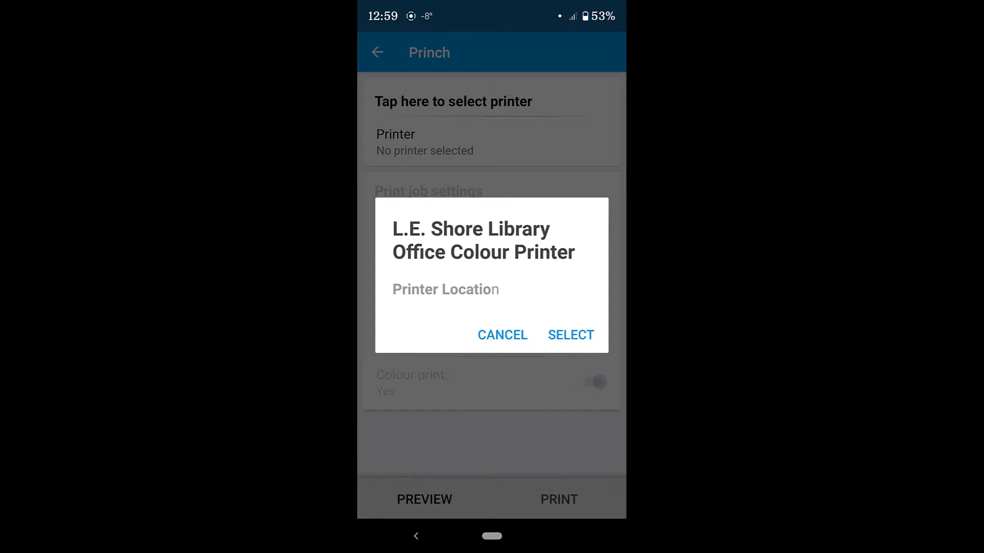
left_click(571, 335)
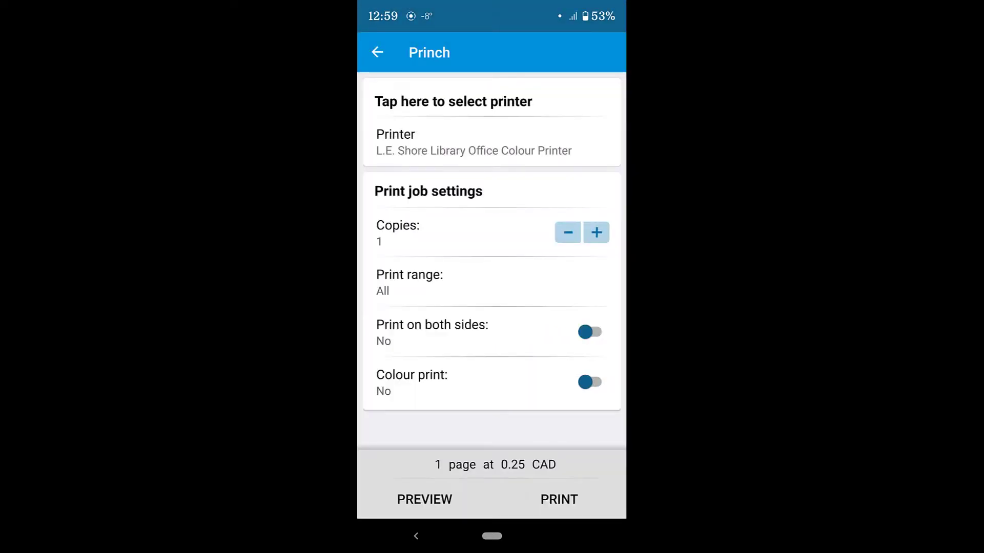
Turn on colour printing at 0.50 CAD, go to print, and accept the terms and conditions
left_click(590, 382)
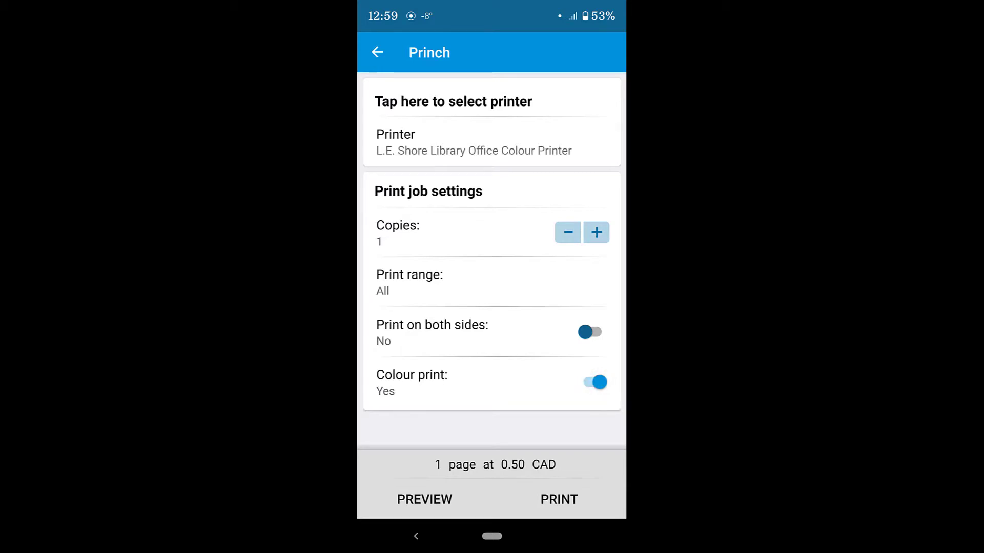
left_click_drag(530, 349, 541, 311)
left_click(572, 499)
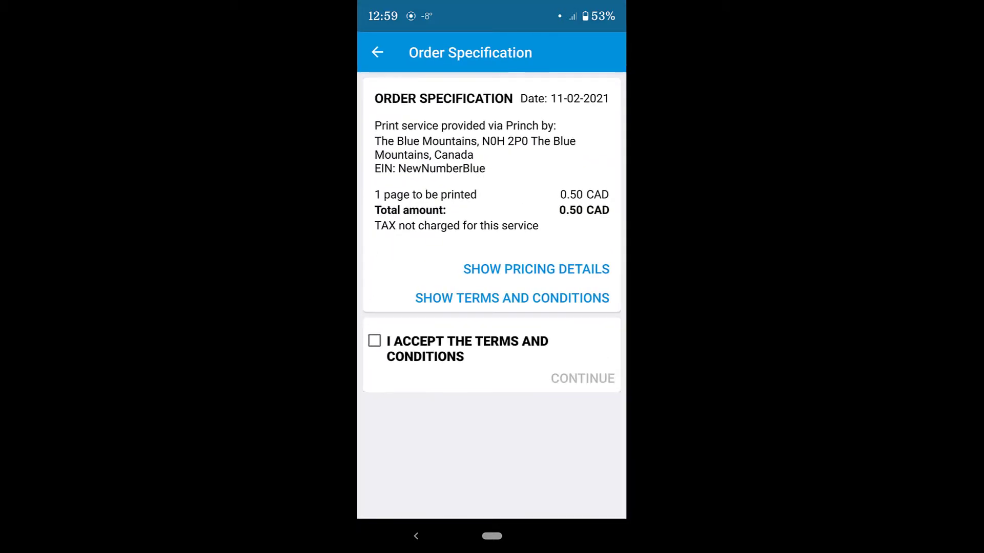
left_click(374, 342)
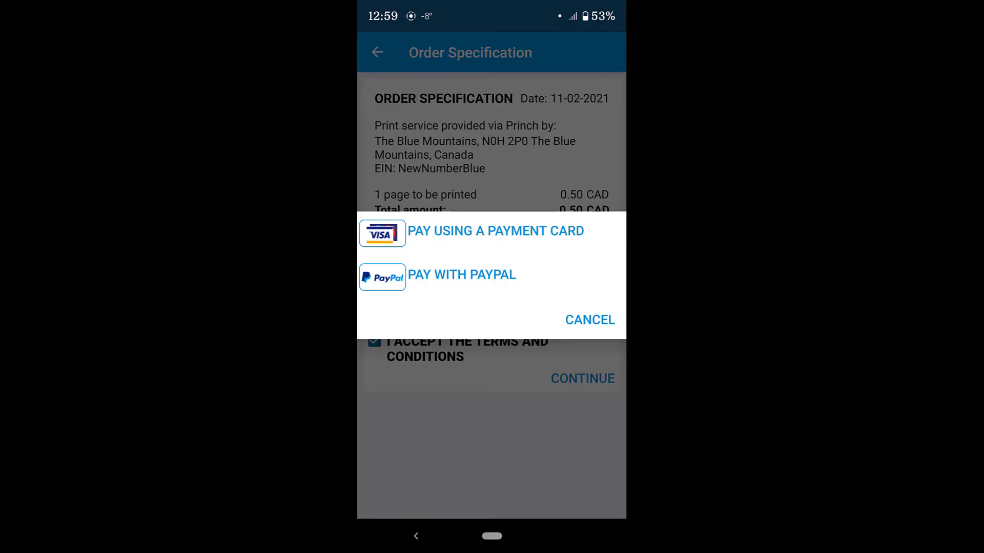
Open the payment-card form for the 0.50 CAD order, leaving the card fields empty
left_click(561, 232)
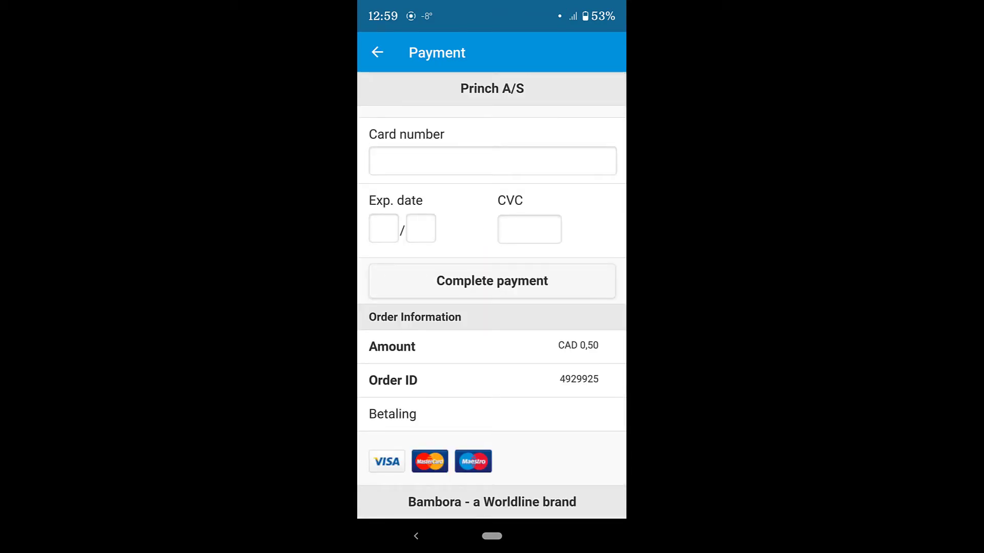
left_click(438, 164)
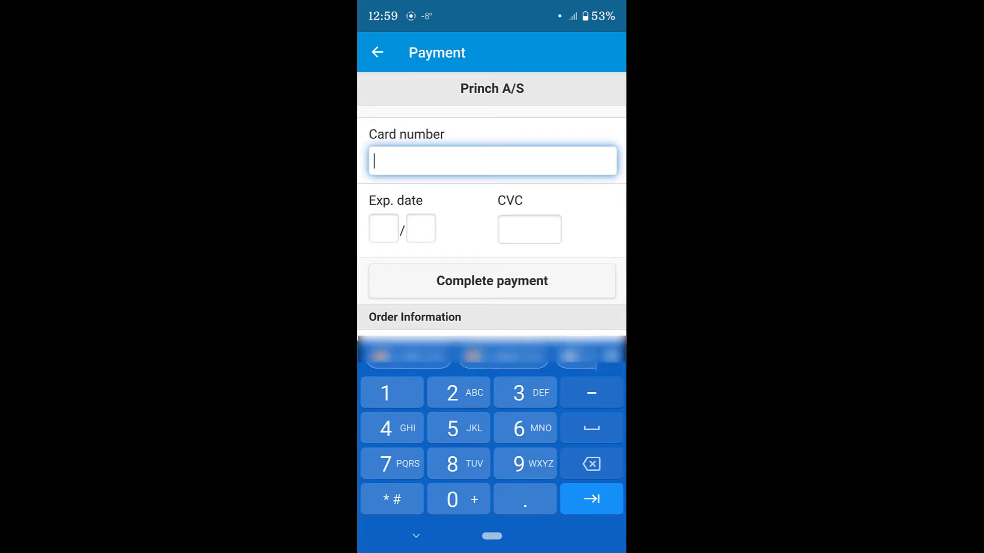
left_click(589, 224)
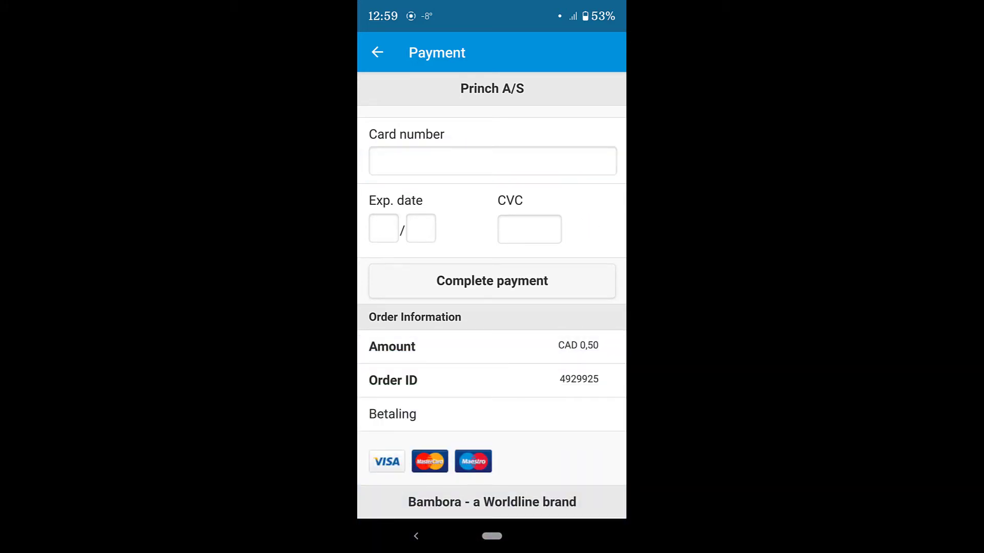
scroll(492, 300, "down", 2)
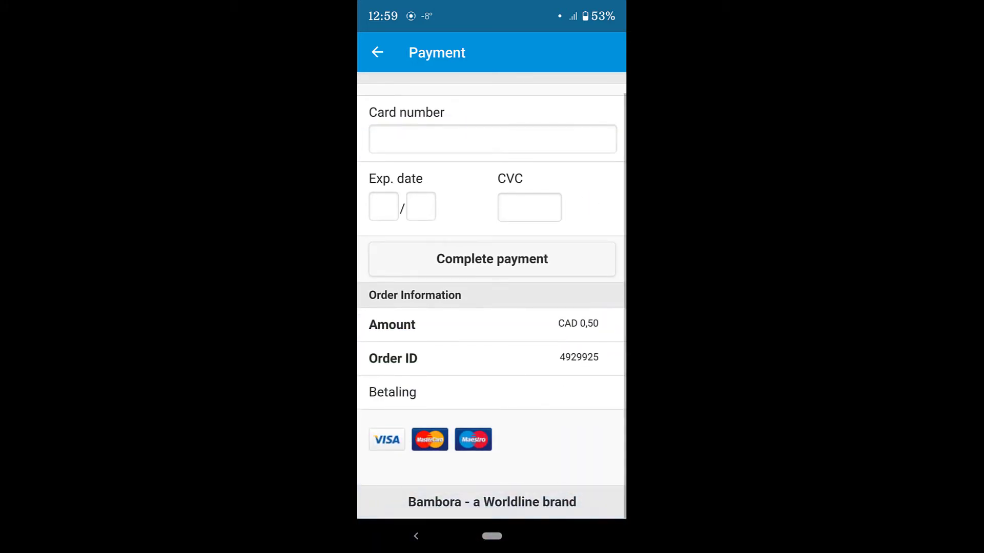